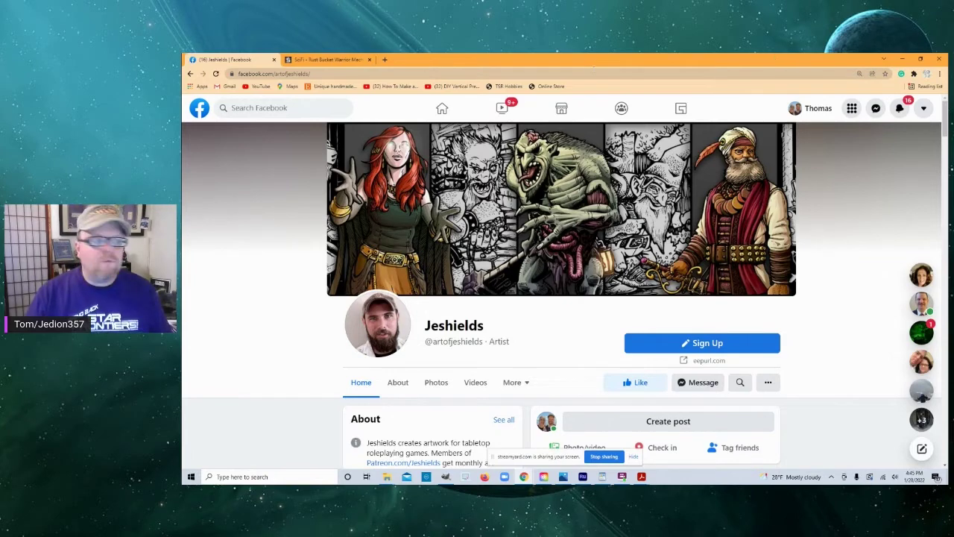
Step: Switch to the Star Frontiers Robot Worksheet document and go to the blank Warbot table below the robot picture
{"action": "key", "text": "alt+Tab"}
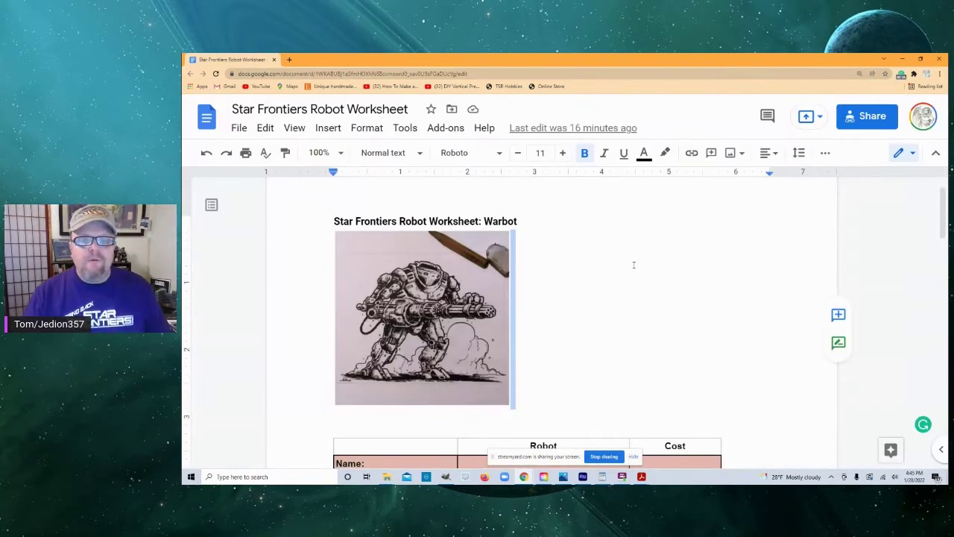
{"action": "scroll", "coordinate": [632, 265], "scroll_direction": "down", "scroll_amount": 1}
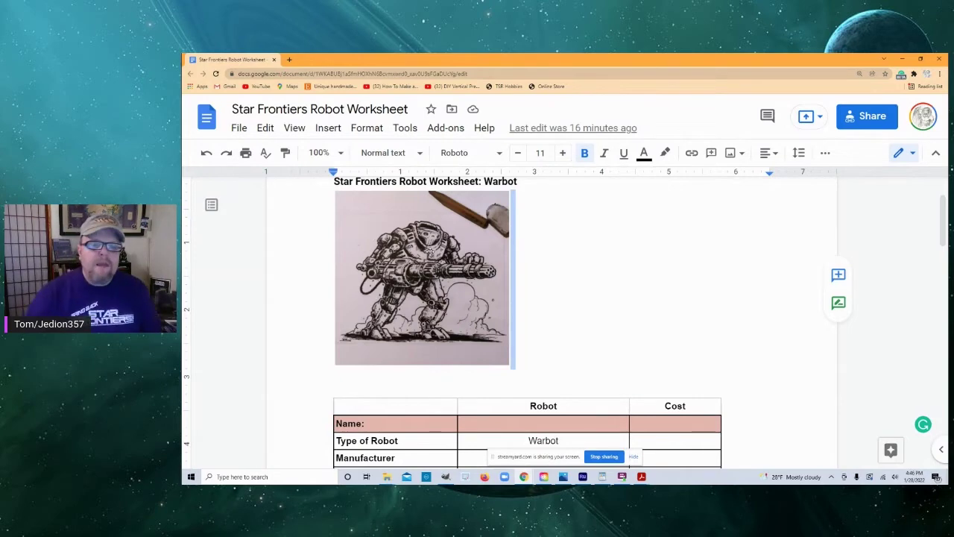
{"action": "scroll", "coordinate": [450, 253], "scroll_direction": "down", "scroll_amount": 2}
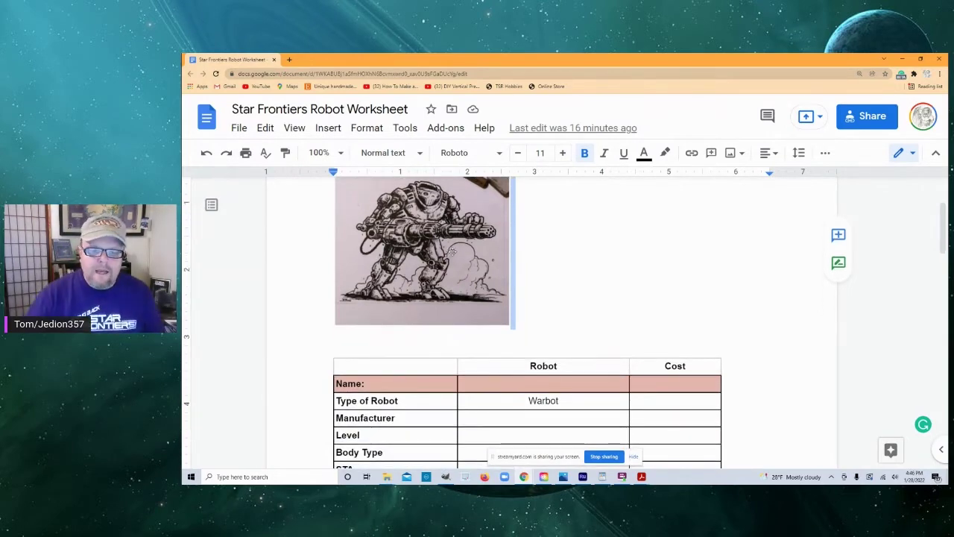
{"action": "scroll", "coordinate": [546, 293], "scroll_direction": "down", "scroll_amount": 3}
{"action": "scroll", "coordinate": [547, 294], "scroll_direction": "down", "scroll_amount": 1}
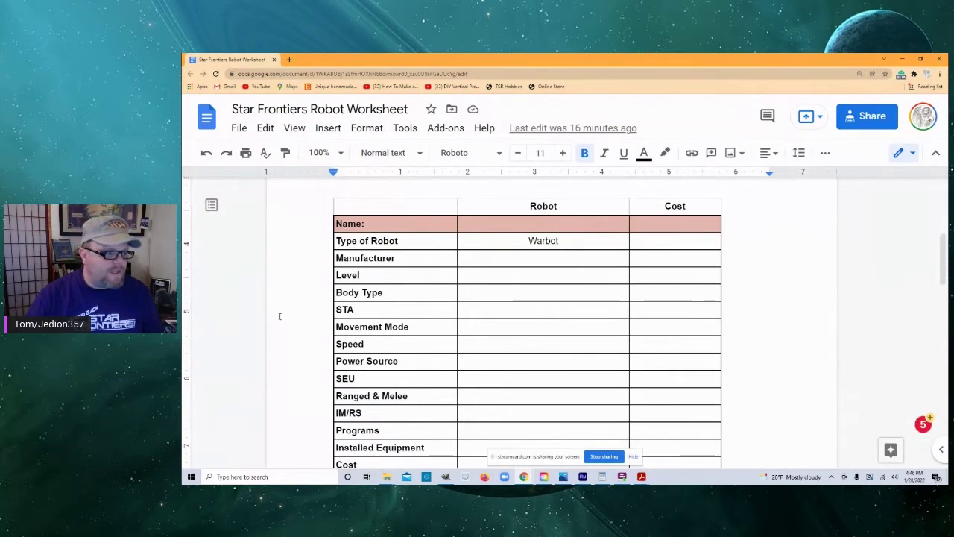
Step: Enter Ajax 7 as the robot's name and Wartech as its manufacturer in the Robot column
{"action": "left_click", "coordinate": [550, 223]}
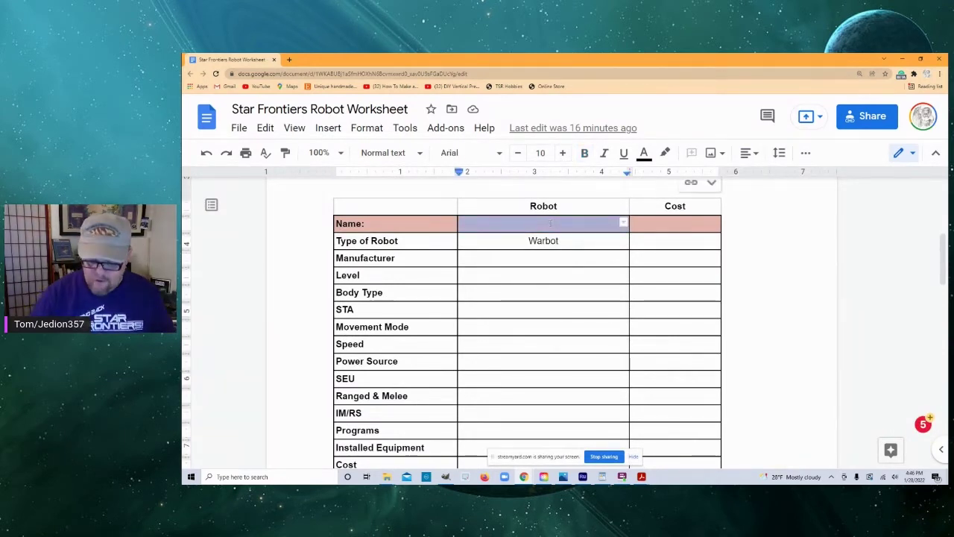
{"action": "type", "text": "A"}
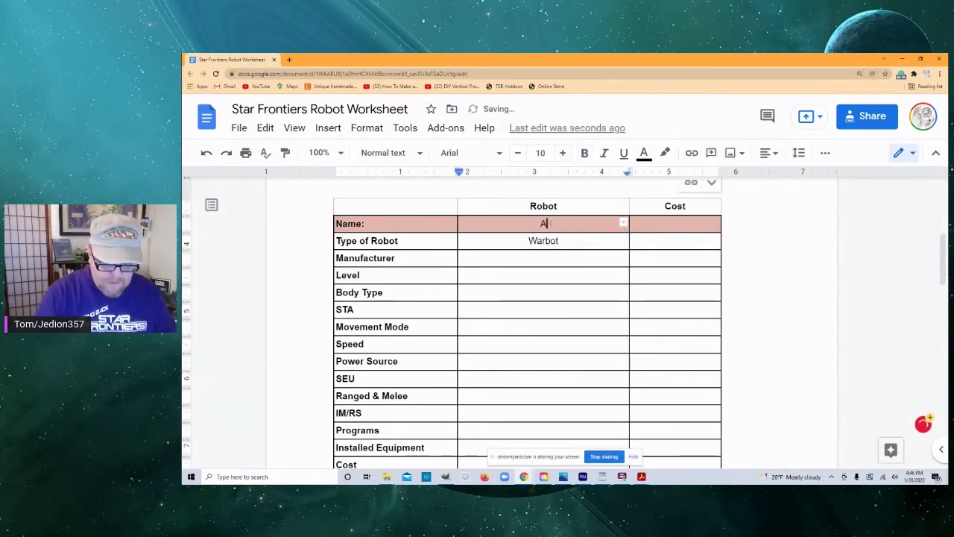
{"action": "type", "text": "jax"}
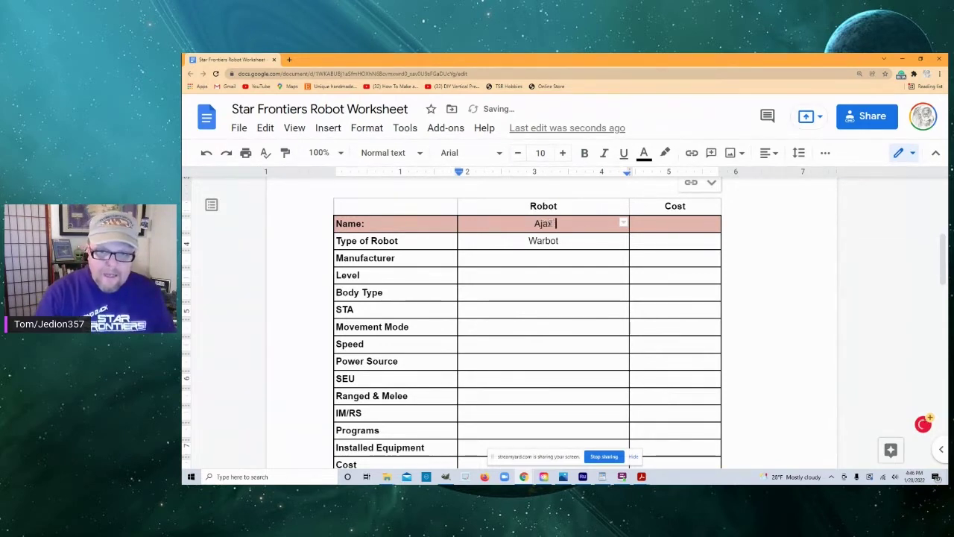
{"action": "type", "text": " 7"}
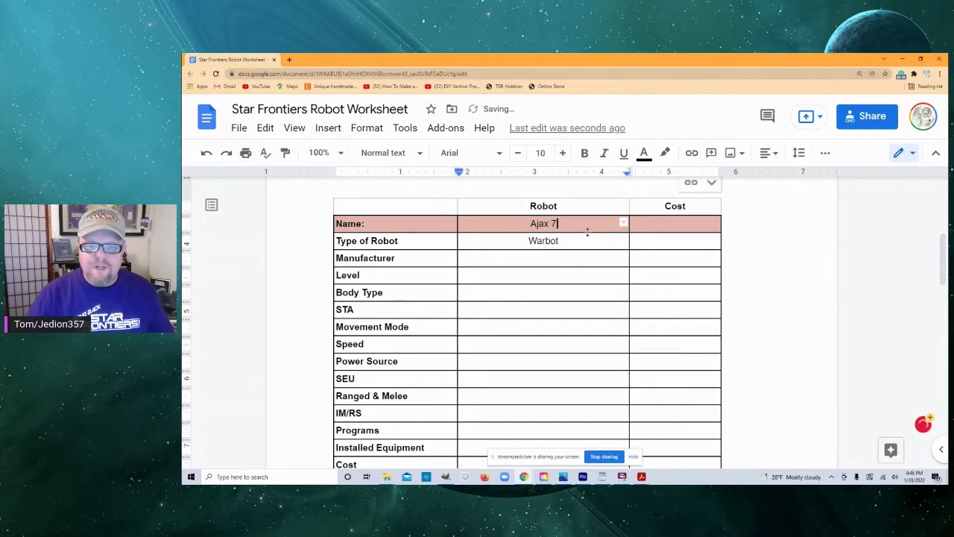
{"action": "left_click", "coordinate": [553, 258]}
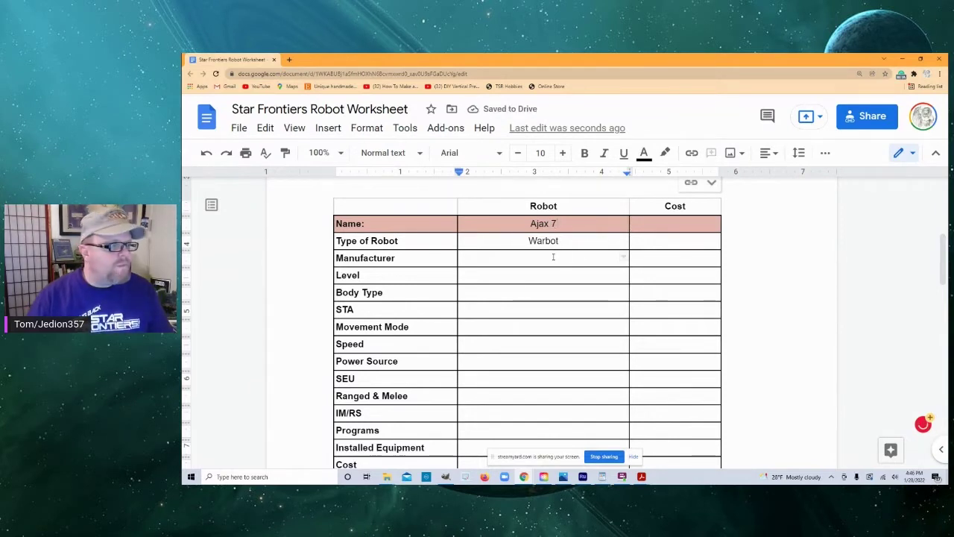
{"action": "type", "text": "Wartech"}
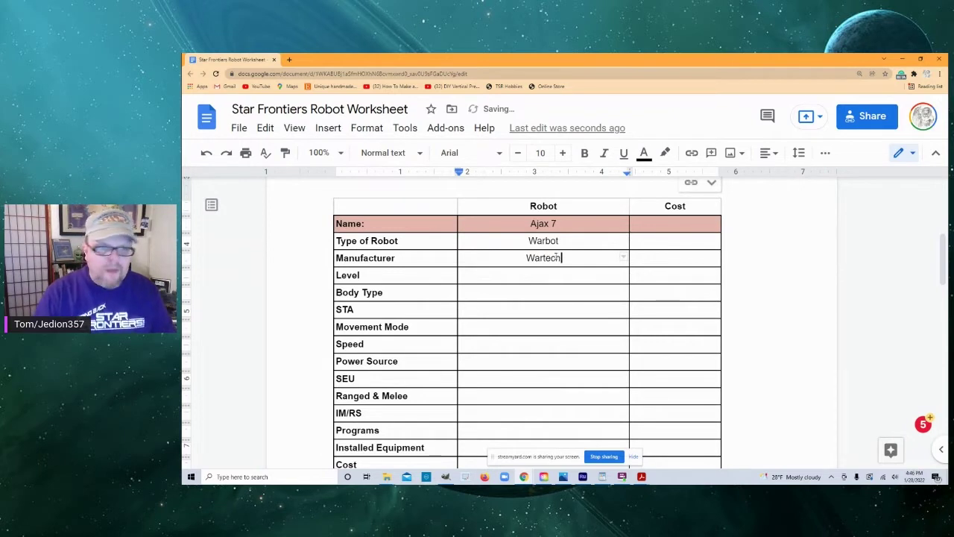
Step: Set the robot's level to 5 with a cost of 4,000
{"action": "left_click", "coordinate": [550, 274]}
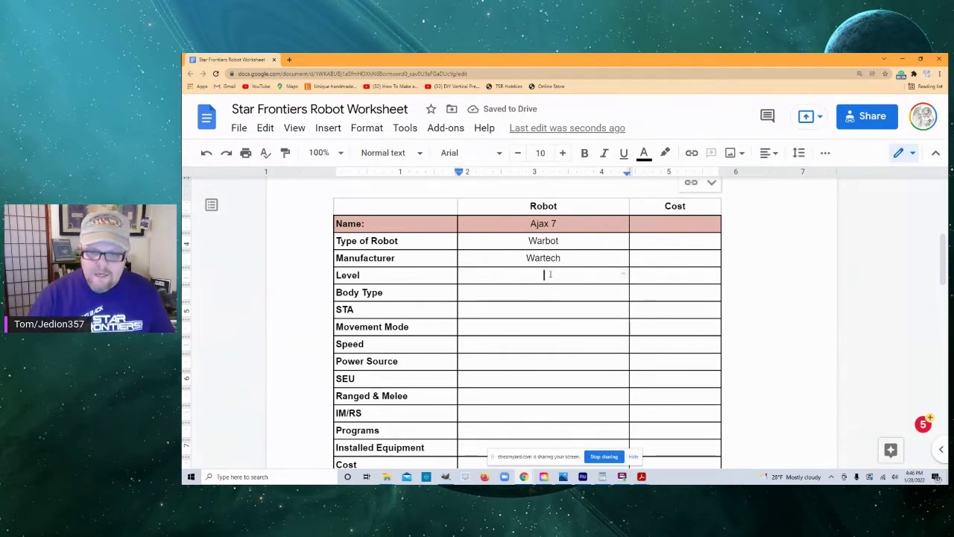
{"action": "type", "text": "5"}
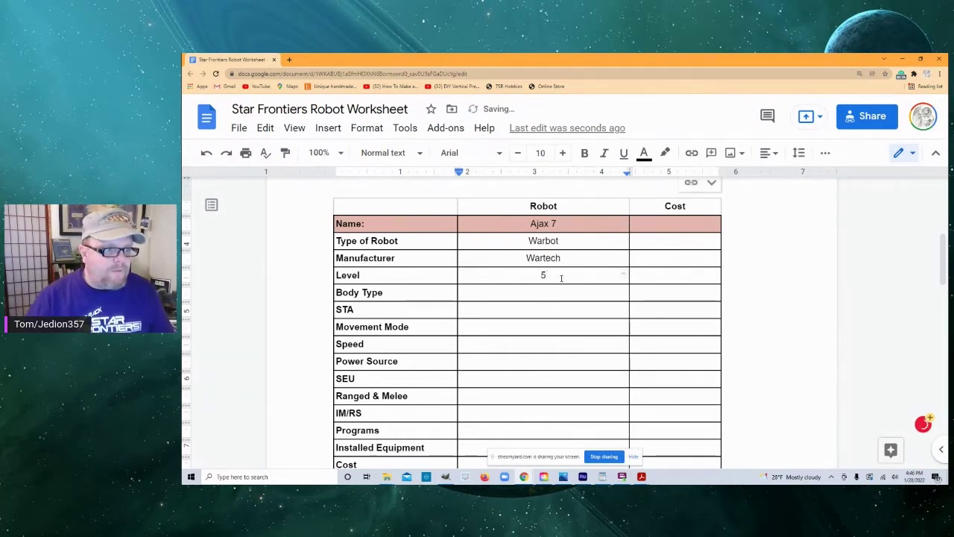
{"action": "left_click", "coordinate": [679, 274]}
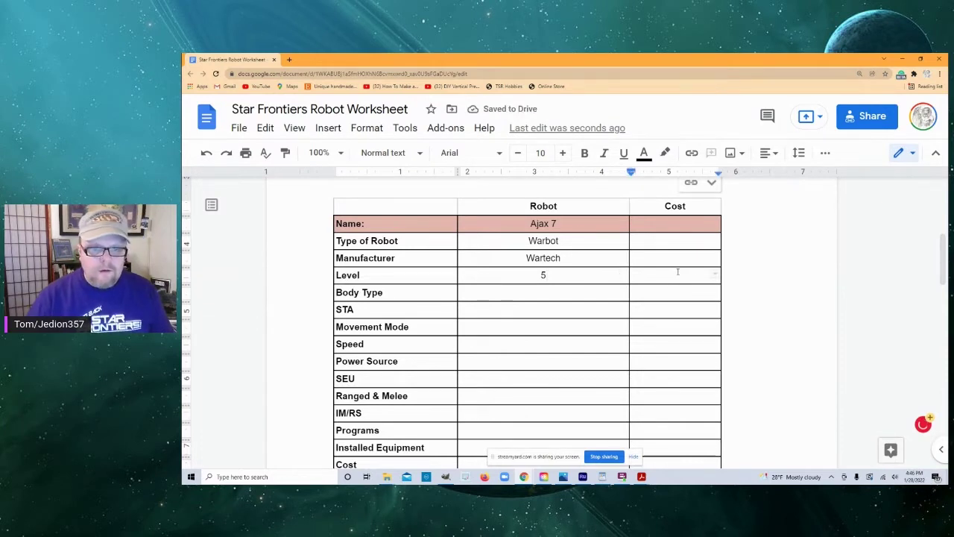
{"action": "type", "text": "4"}
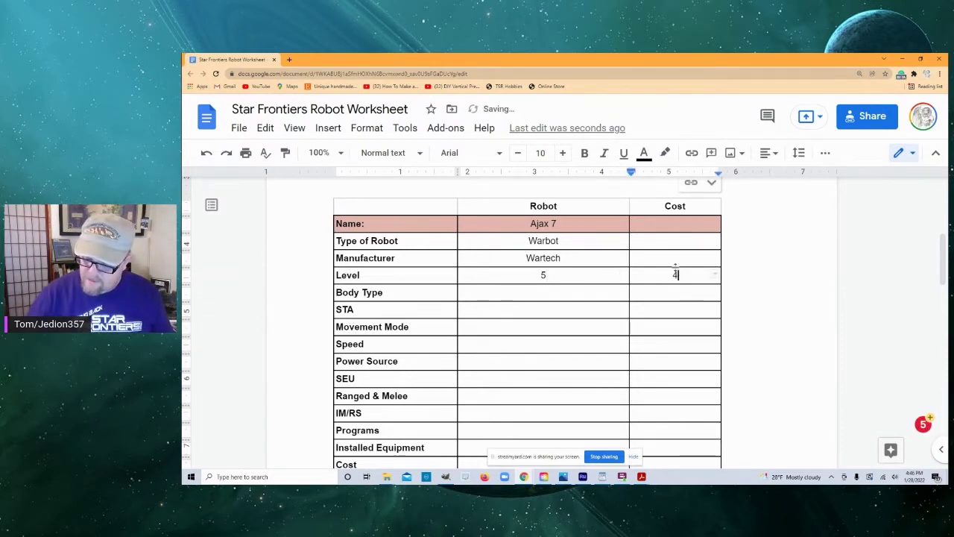
{"action": "type", "text": ",000"}
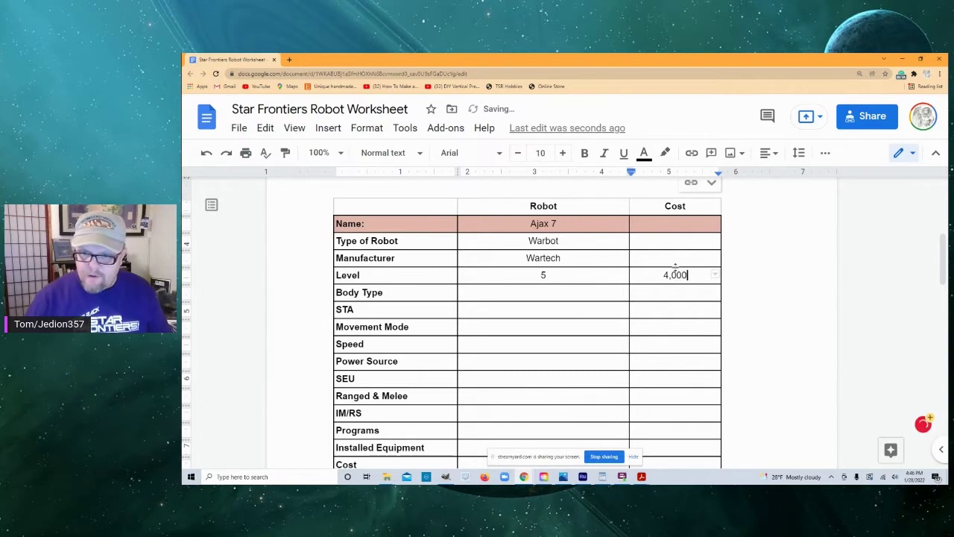
Step: Enter Reinforced Standard Body as the body type with a cost of 5,000
{"action": "left_click", "coordinate": [563, 291]}
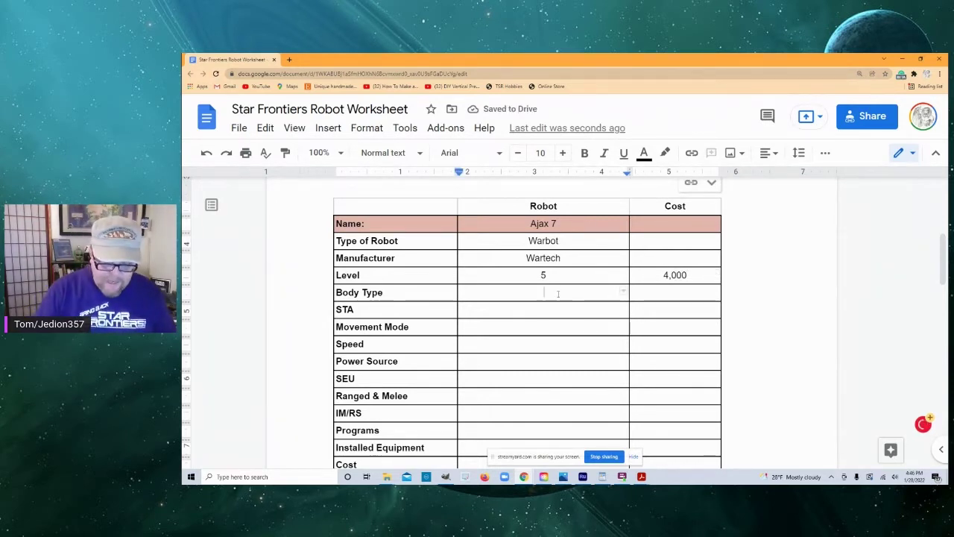
{"action": "type", "text": "Re"}
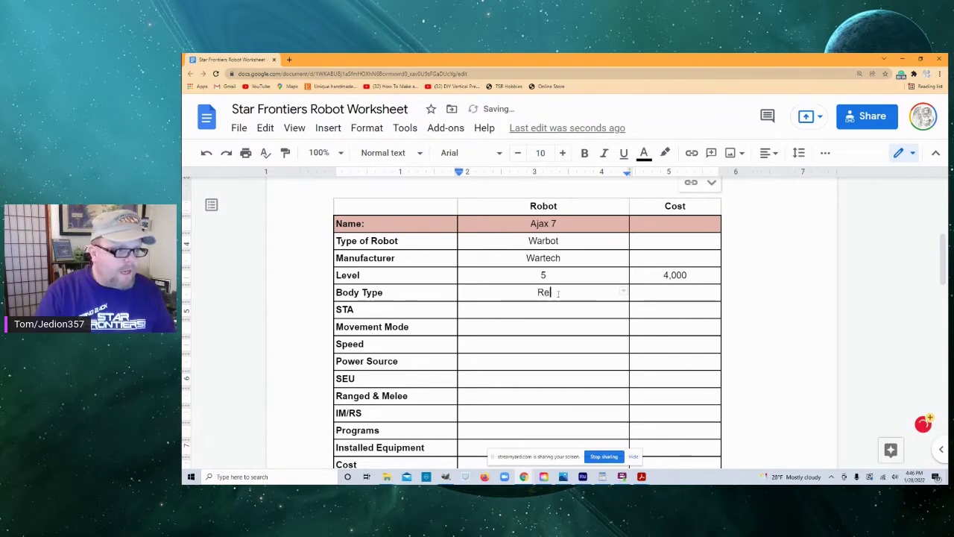
{"action": "type", "text": "infor"}
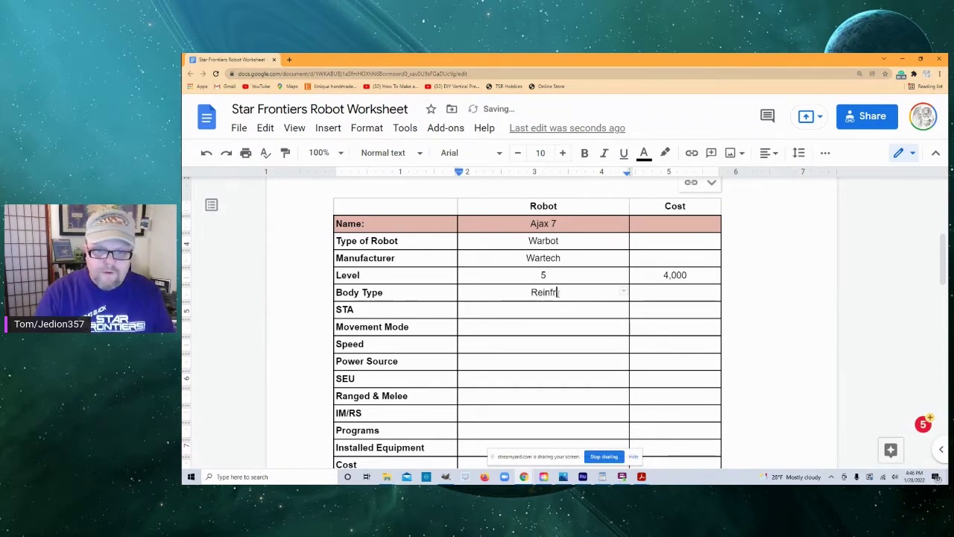
{"action": "type", "text": "ced "}
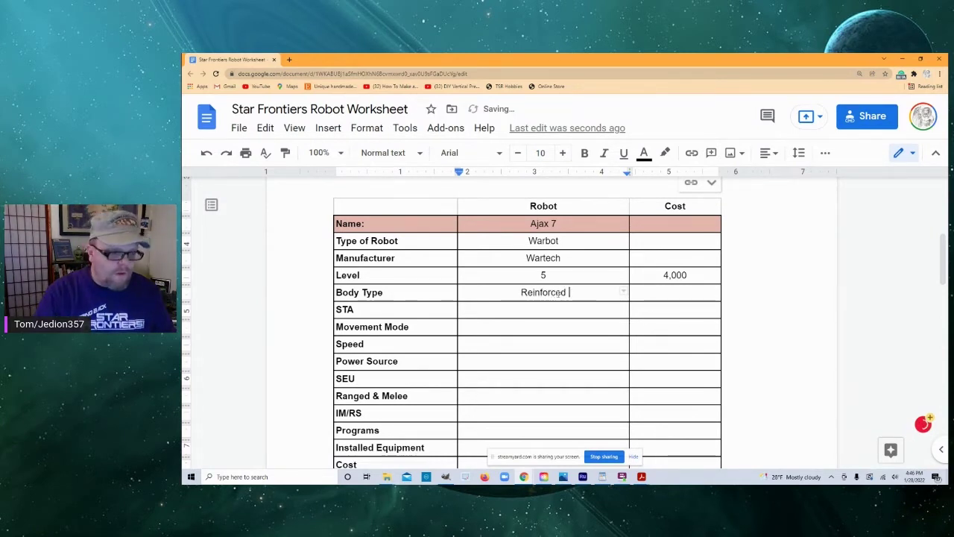
{"action": "type", "text": "Standard "}
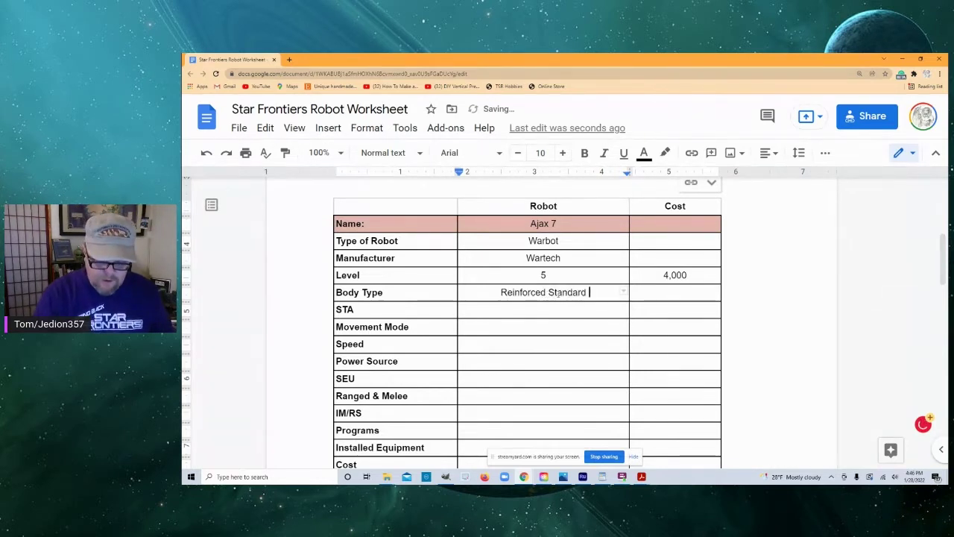
{"action": "type", "text": "Body"}
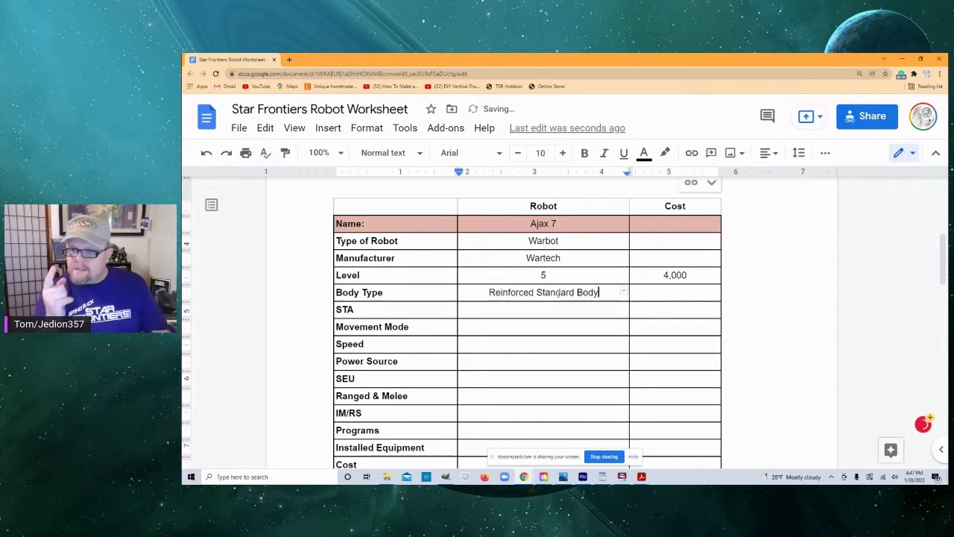
{"action": "key", "text": "Tab"}
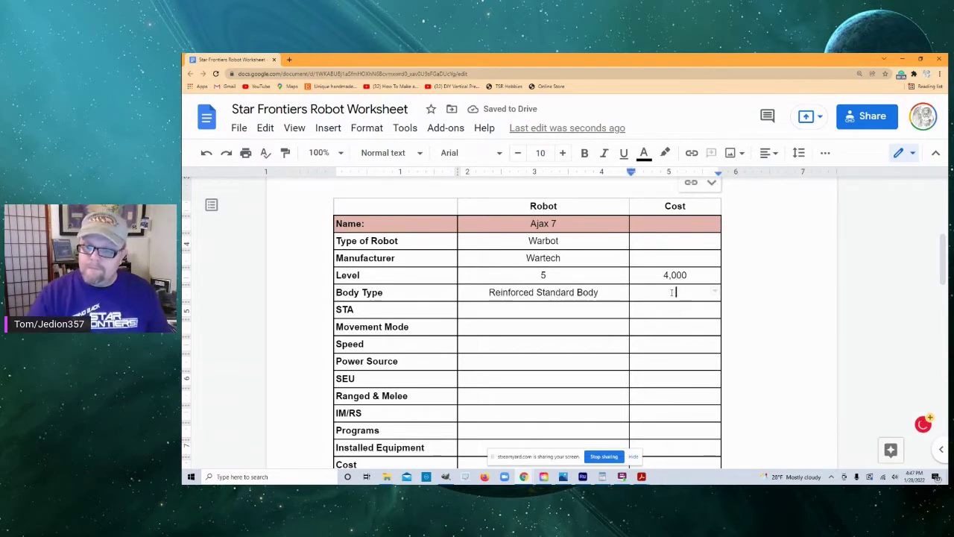
{"action": "type", "text": "5"}
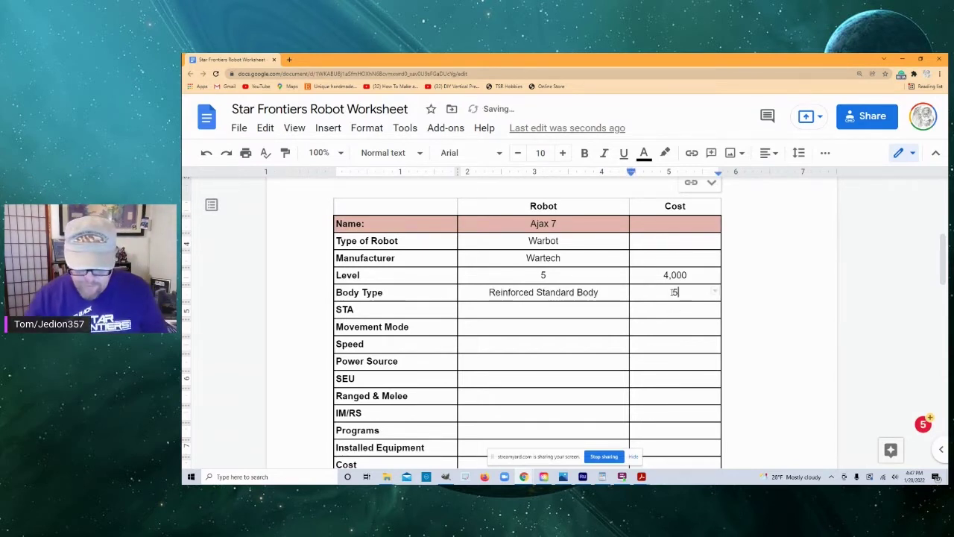
{"action": "type", "text": ",000"}
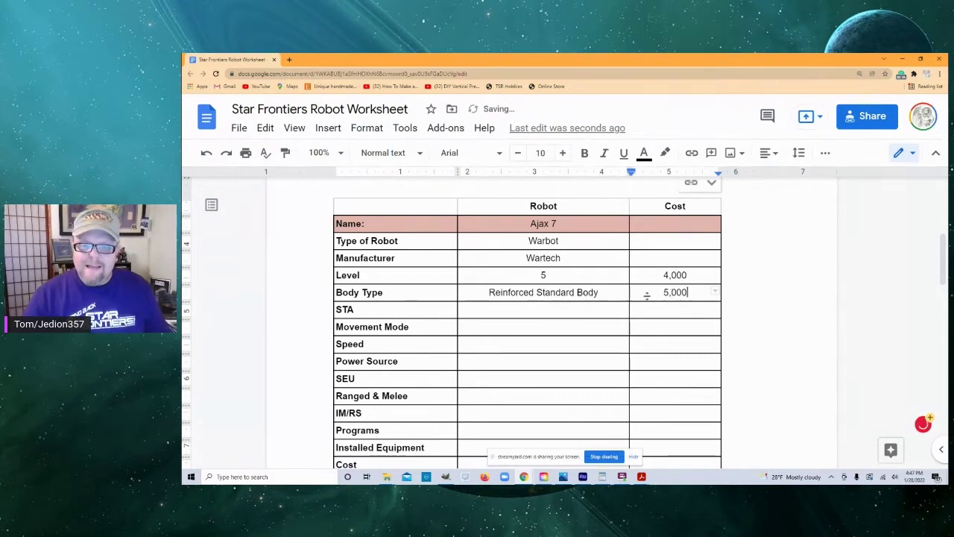
Step: Set the robot's STA to 200 and its movement mode to Walking
{"action": "scroll", "coordinate": [613, 287], "scroll_direction": "down", "scroll_amount": 1}
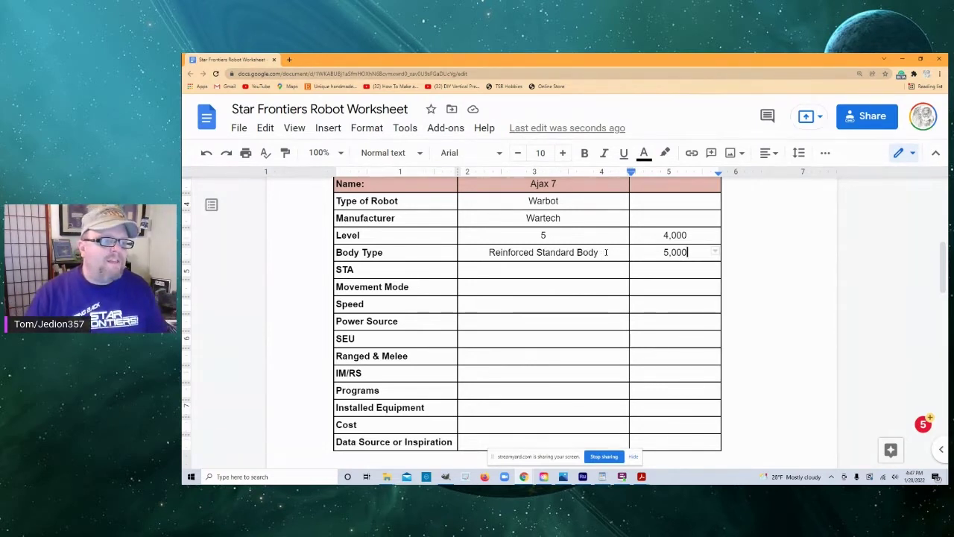
{"action": "left_click", "coordinate": [544, 269]}
{"action": "type", "text": "200"}
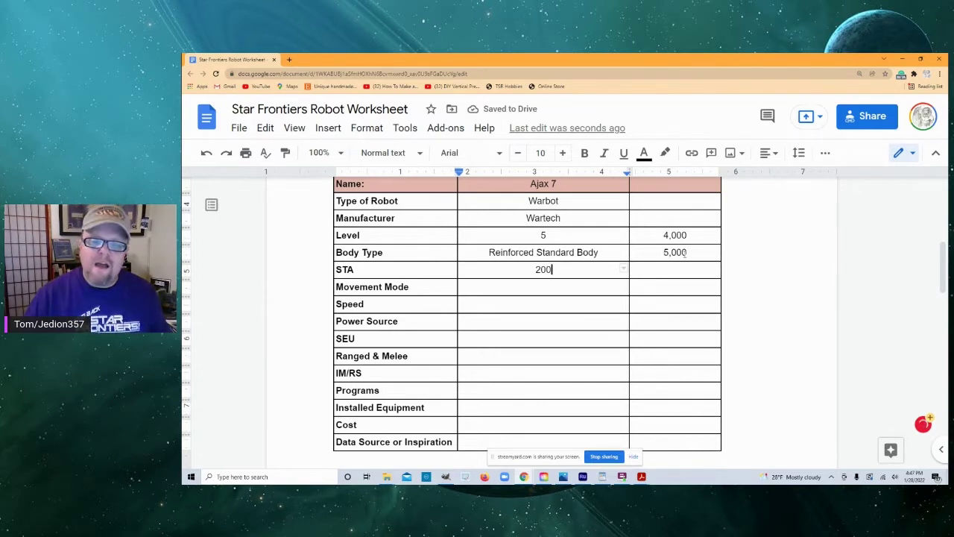
{"action": "left_click", "coordinate": [547, 286]}
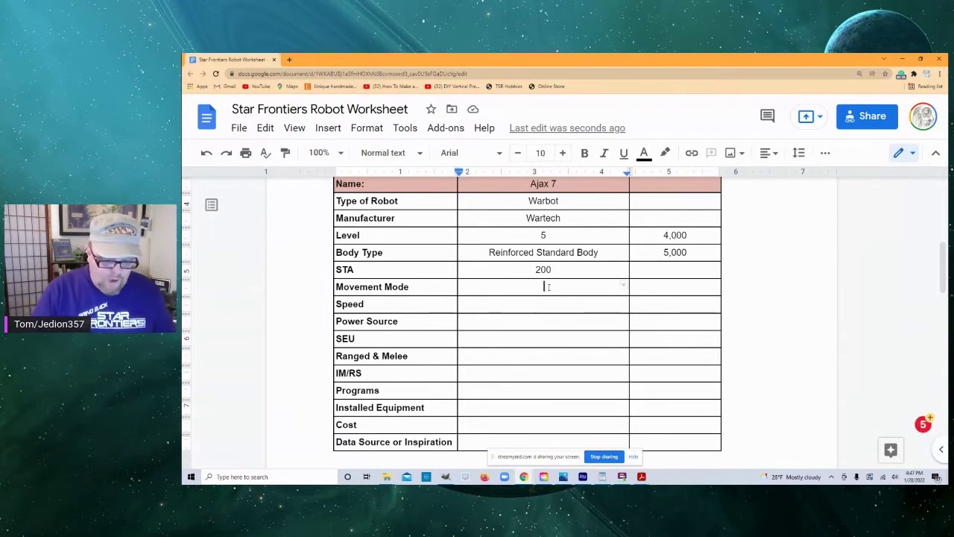
{"action": "type", "text": "Walking"}
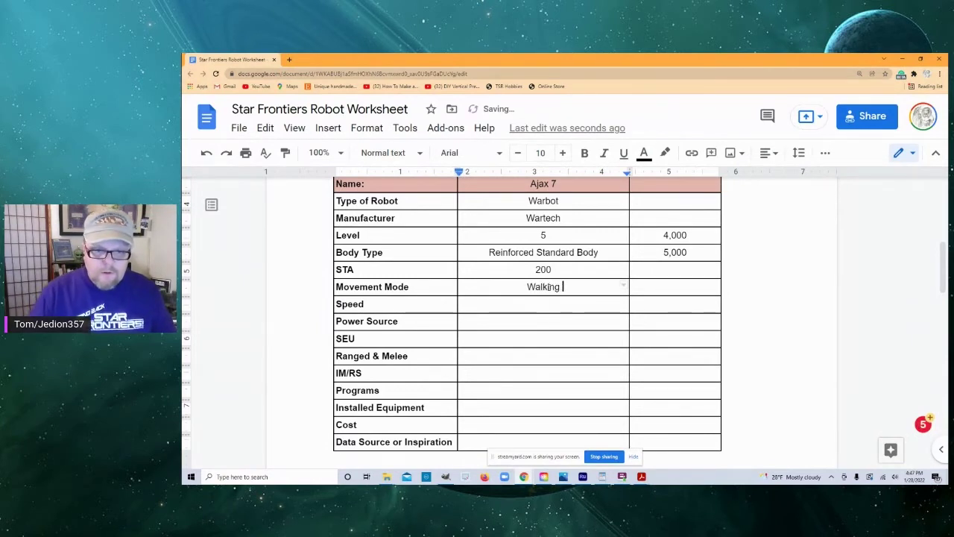
Step: Set the robot's speed to 120 m/turn
{"action": "left_click", "coordinate": [551, 304]}
{"action": "type", "text": "1"}
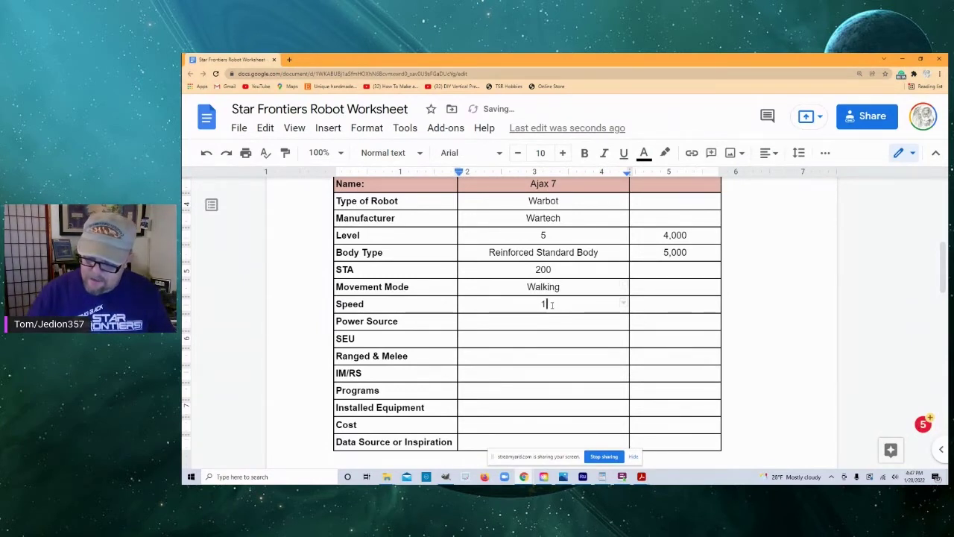
{"action": "type", "text": "20 m"}
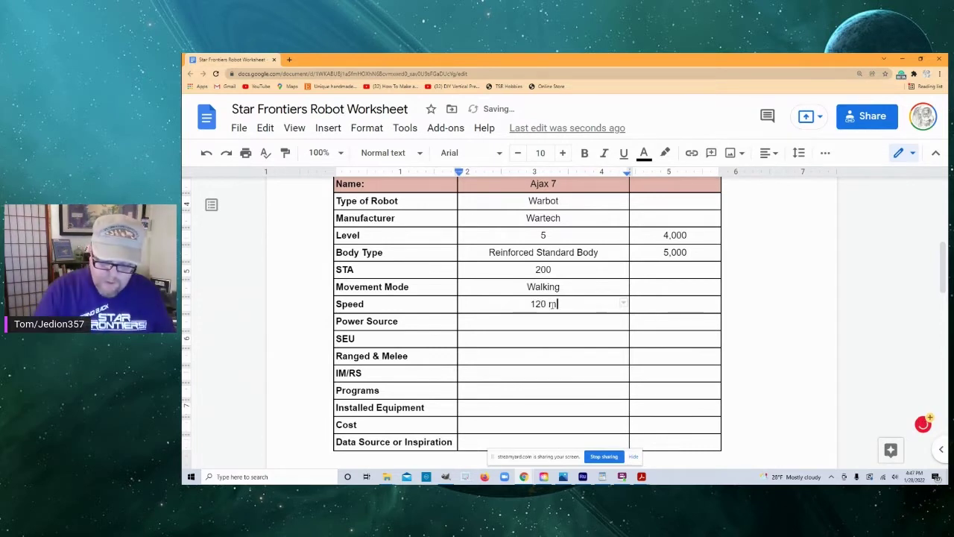
{"action": "type", "text": "/turn"}
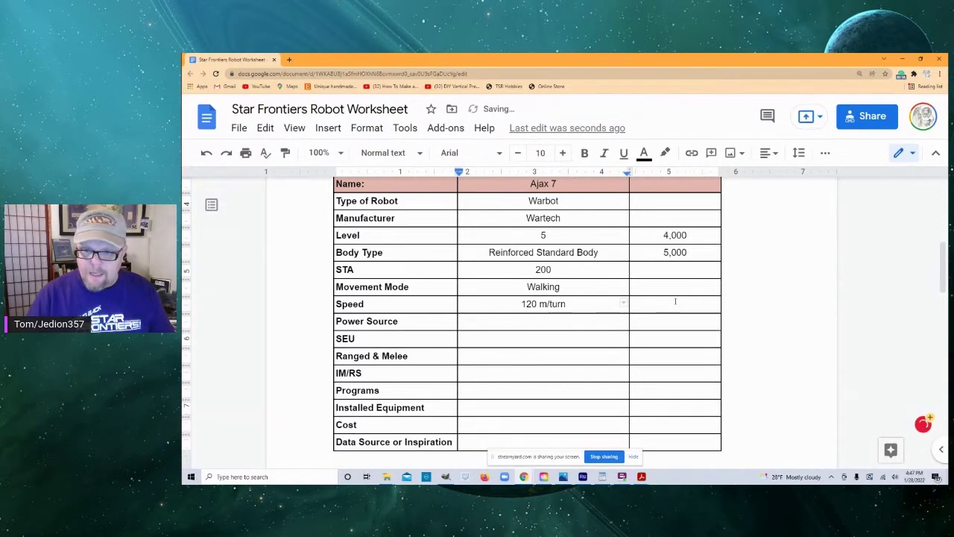
Step: Enter Type 1 parabattery as the robot's power source
{"action": "left_click", "coordinate": [522, 322]}
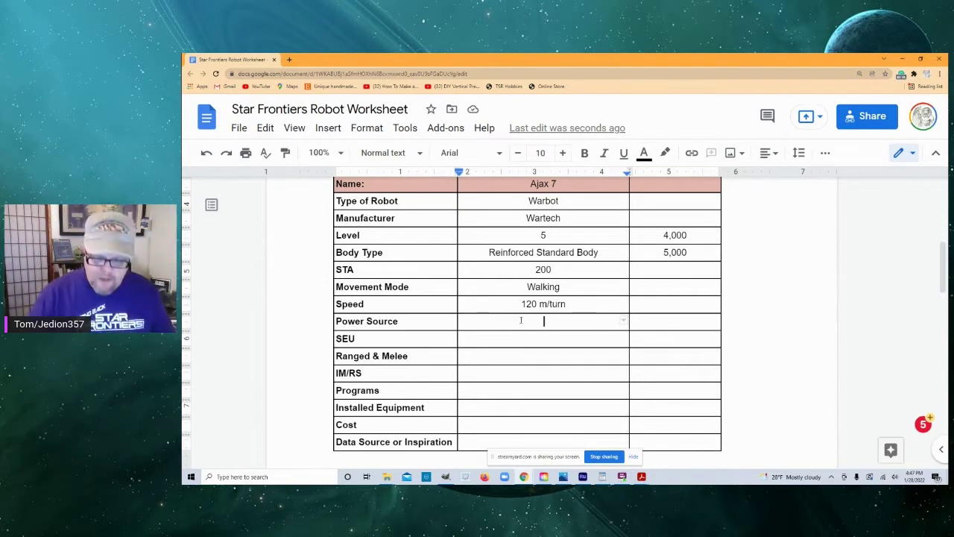
{"action": "type", "text": "Ty"}
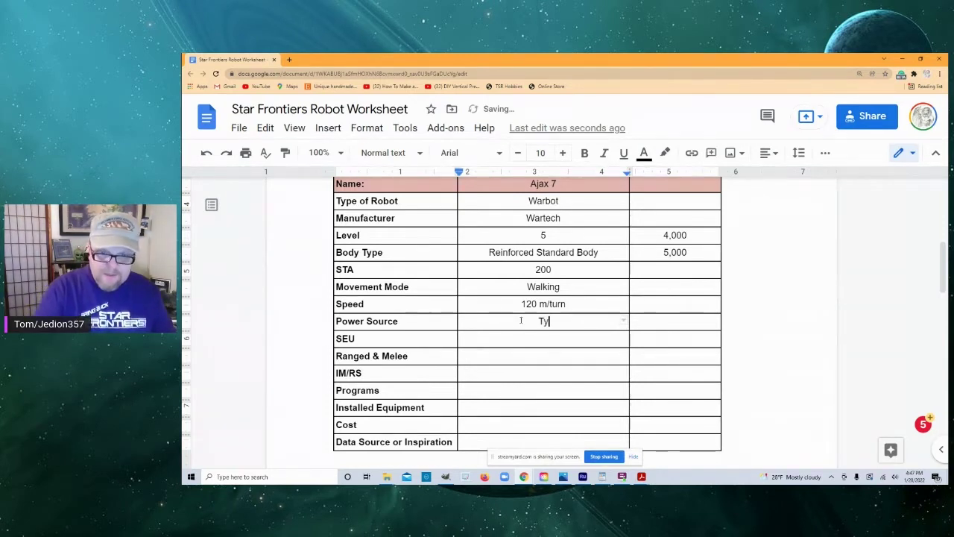
{"action": "type", "text": "pe parabattery"}
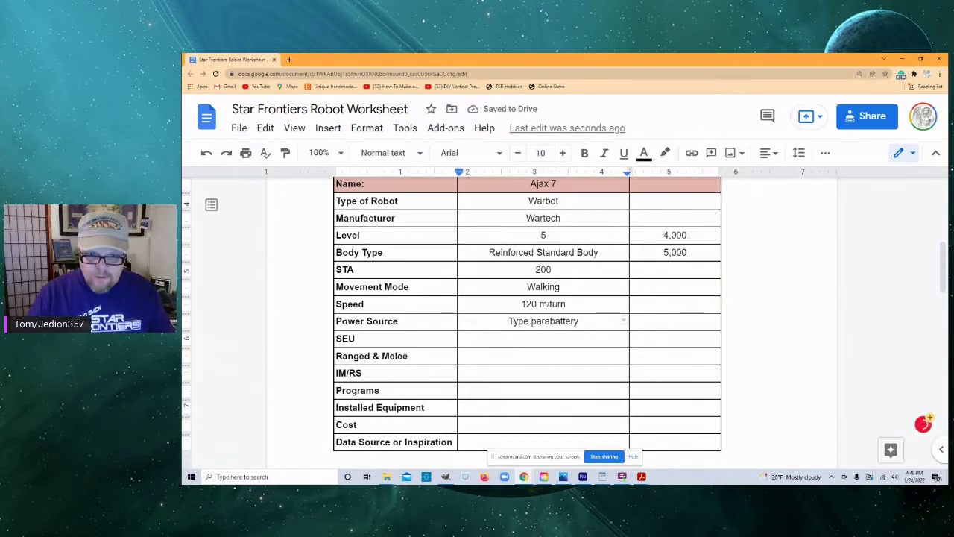
{"action": "left_click", "coordinate": [530, 321]}
{"action": "type", "text": "1"}
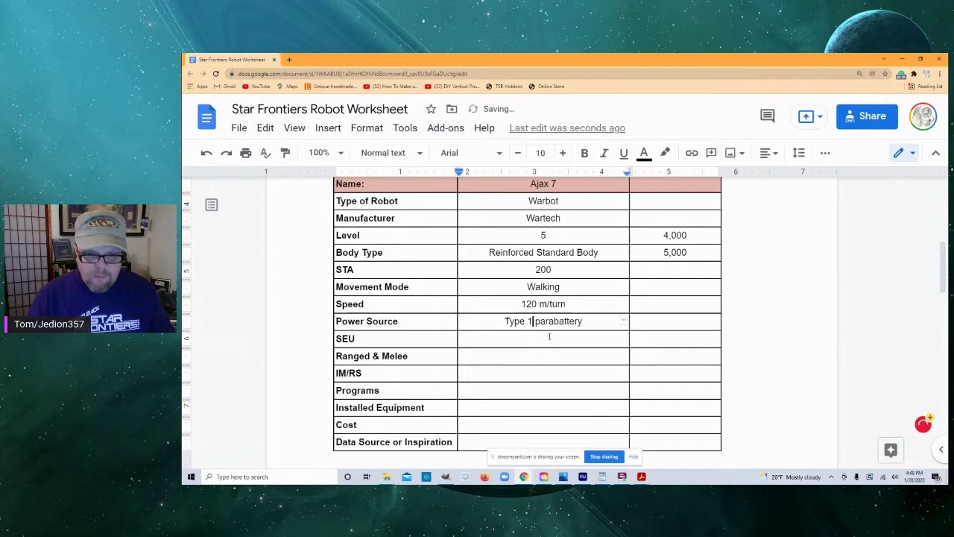
Step: Enter 600 as the cost of the robot's power source
{"action": "left_click", "coordinate": [692, 319]}
{"action": "type", "text": "600"}
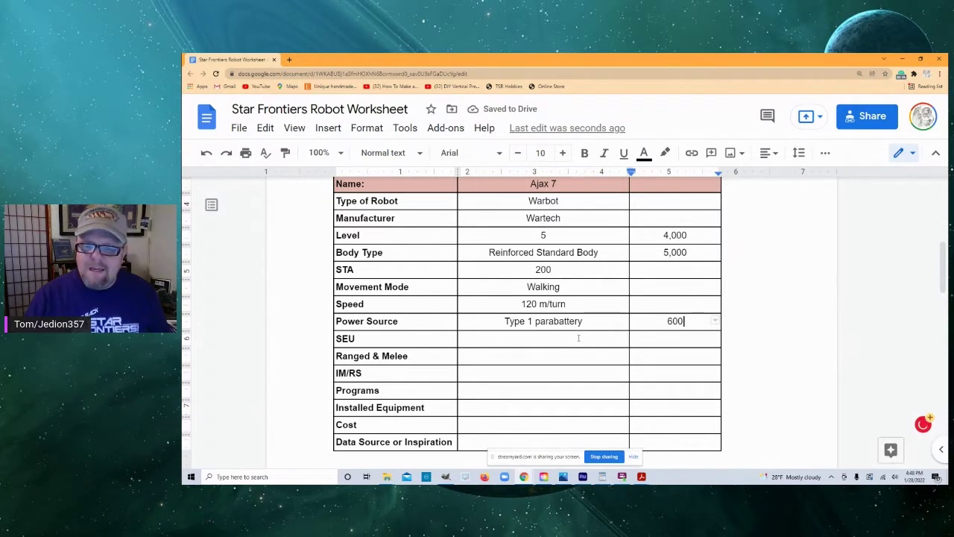
{"action": "left_click", "coordinate": [531, 320]}
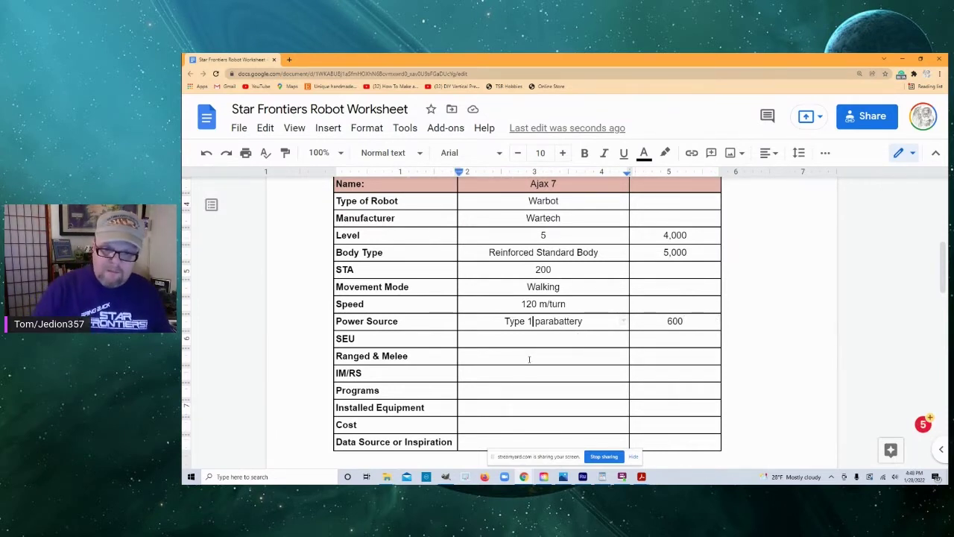
{"action": "key", "text": "BackSpace"}
{"action": "type", "text": "2"}
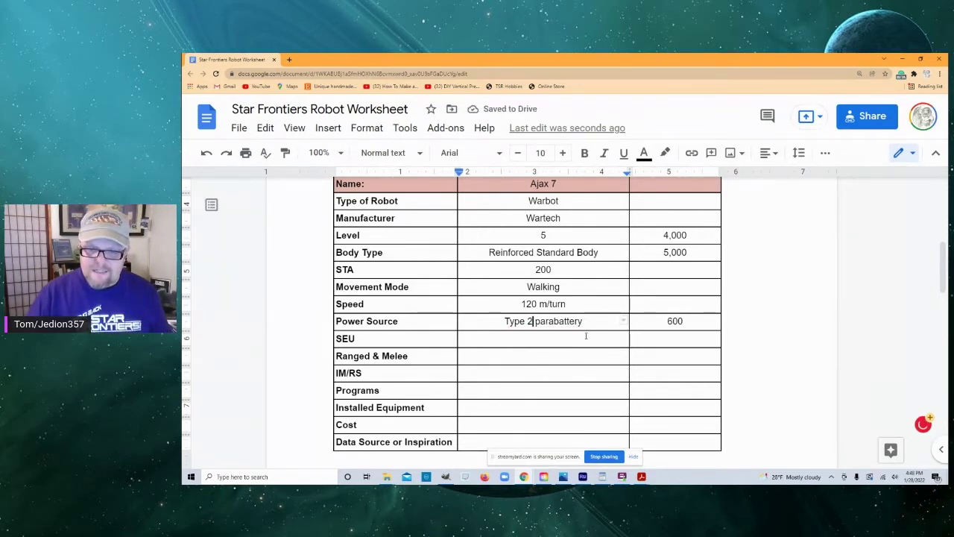
{"action": "key", "text": "BackSpace"}
{"action": "key", "text": "BackSpace"}
{"action": "type", "text": "1"}
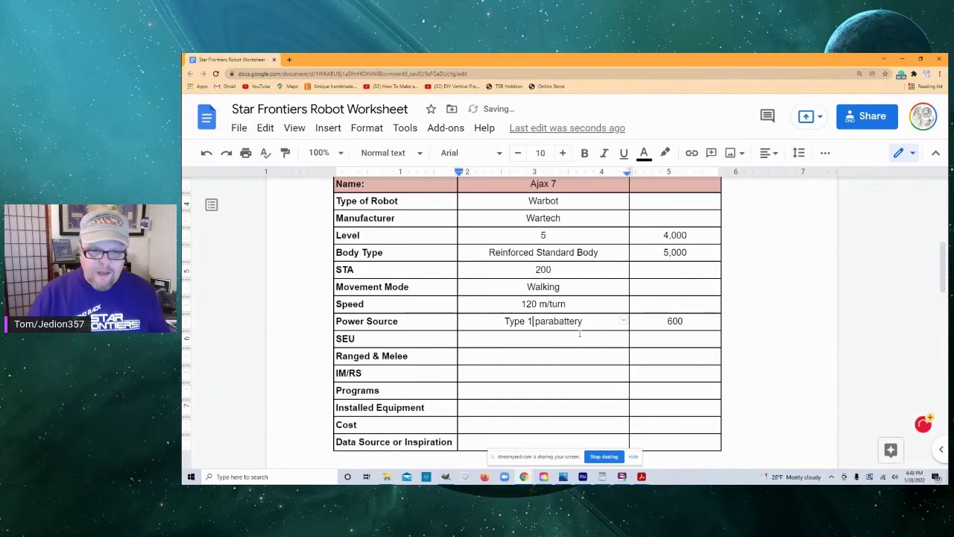
Step: Set the robot's SEU to 500 and its Ranged & Melee score to 80
{"action": "left_click", "coordinate": [555, 337]}
{"action": "type", "text": "500"}
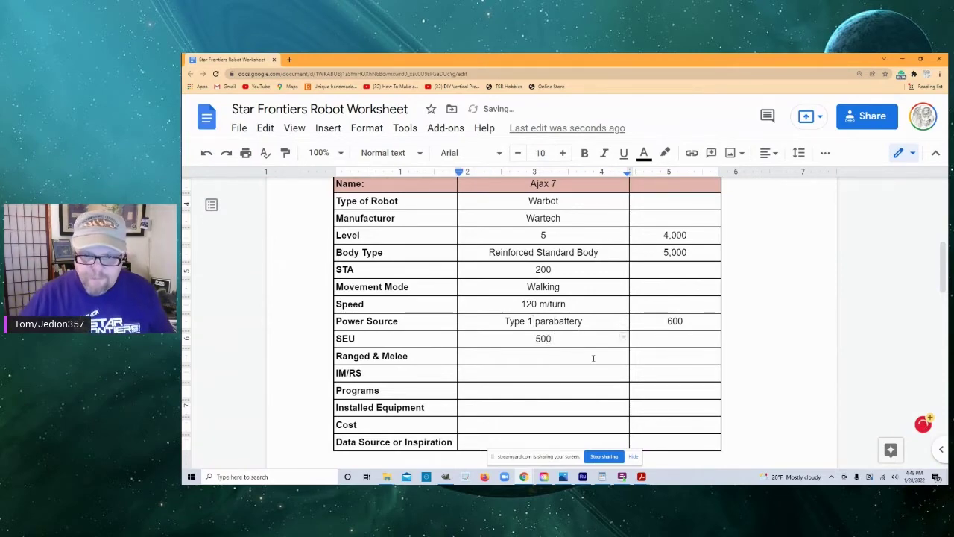
{"action": "scroll", "coordinate": [593, 357], "scroll_direction": "down", "scroll_amount": 1}
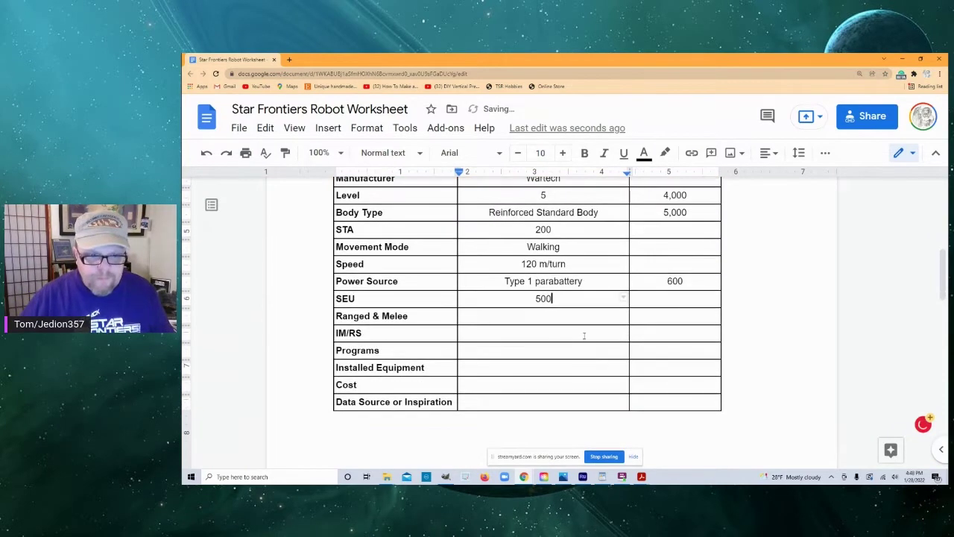
{"action": "left_click", "coordinate": [567, 316]}
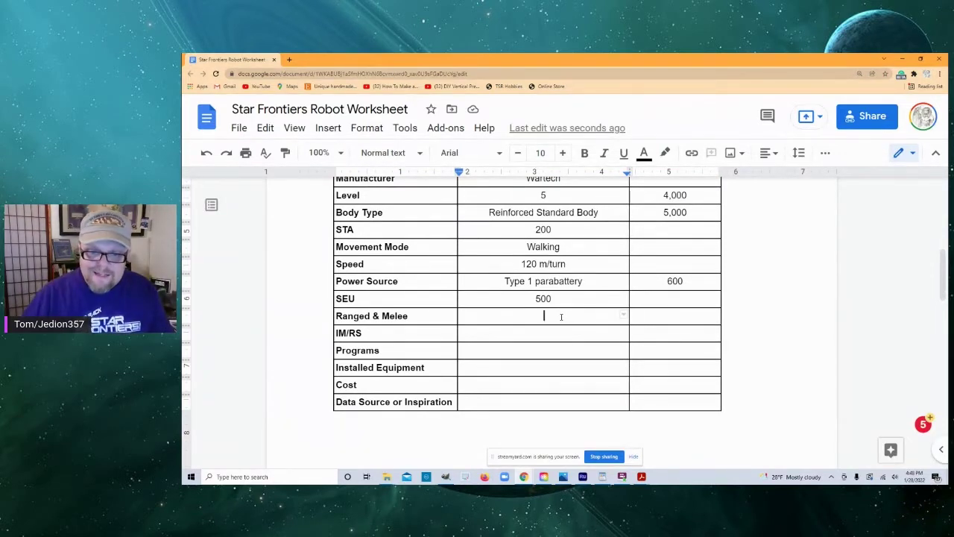
{"action": "left_click", "coordinate": [568, 316]}
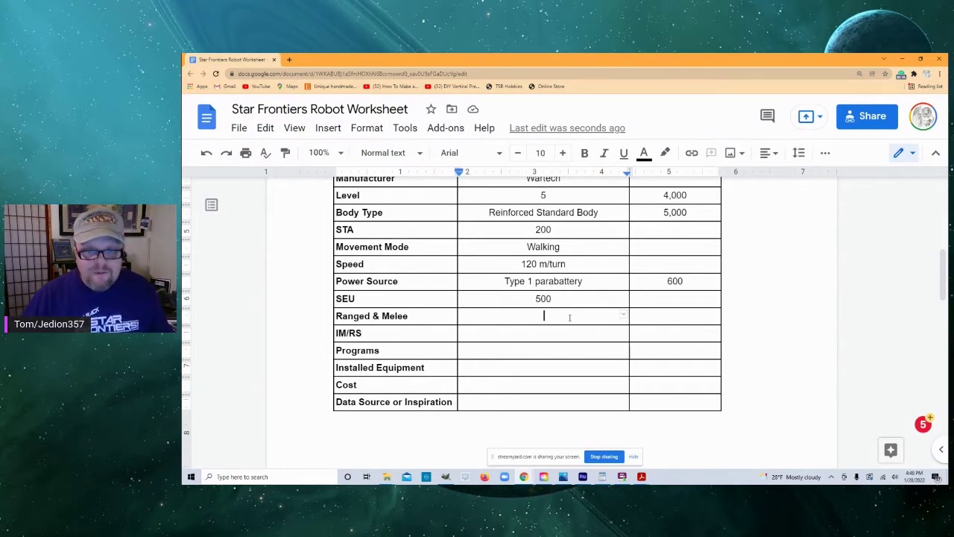
{"action": "type", "text": "80"}
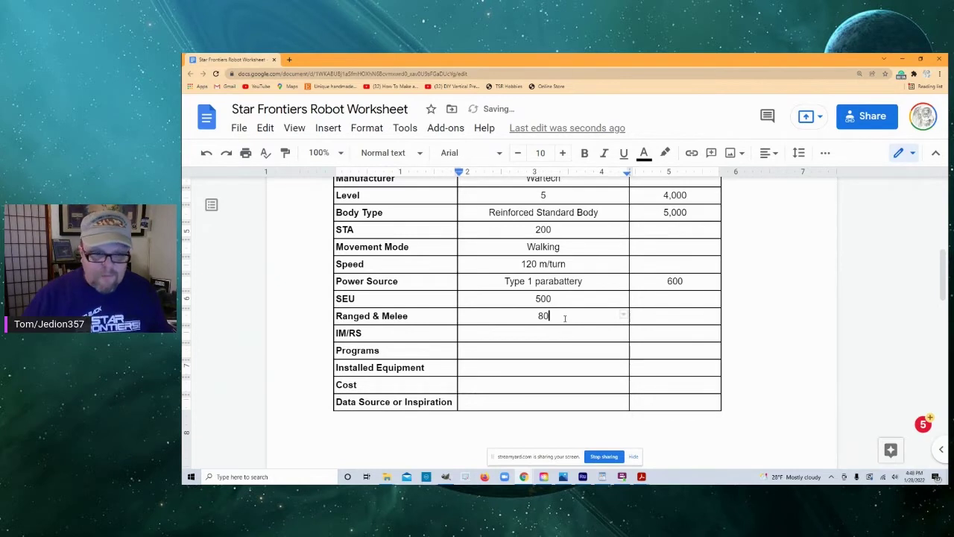
Step: Enter 8/80 as the robot's IM/RS value
{"action": "key", "text": "Down"}
{"action": "type", "text": "8"}
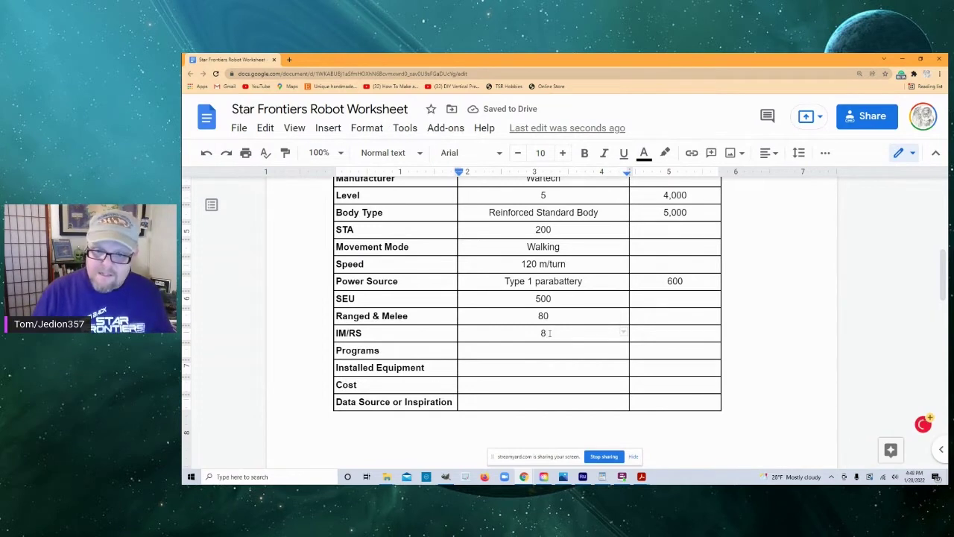
{"action": "type", "text": "/80"}
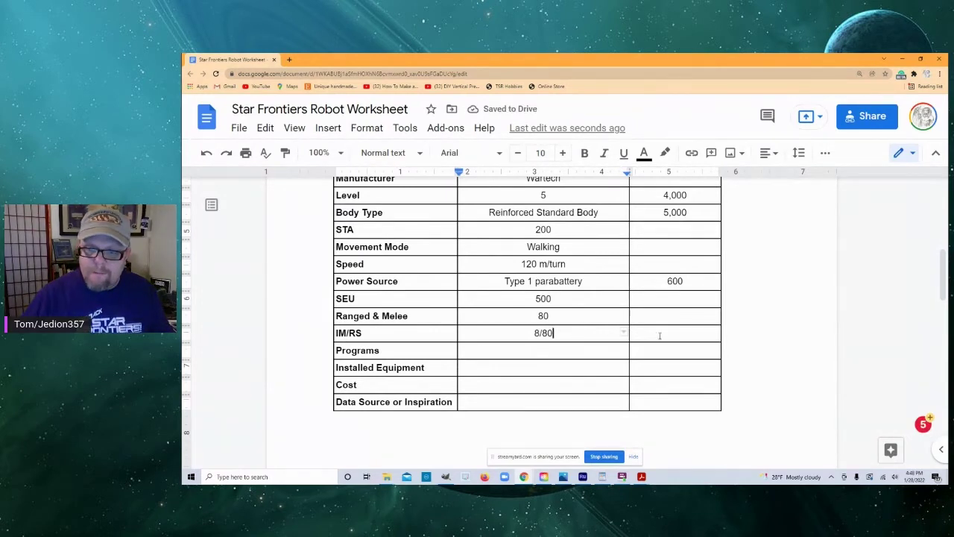
Step: Enter Attack/Defense as the first entry in the robot's Programs list
{"action": "left_click", "coordinate": [559, 350]}
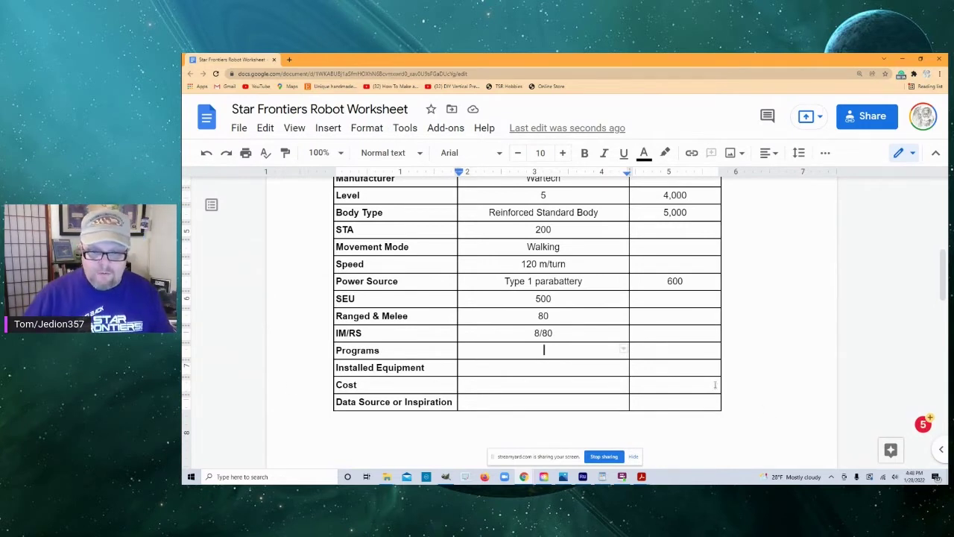
{"action": "type", "text": "Atack"}
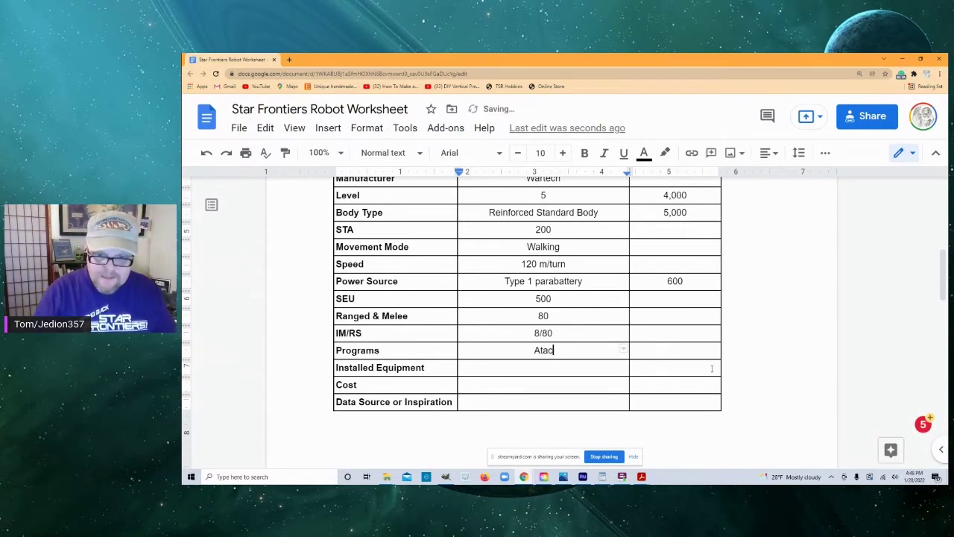
{"action": "key", "text": "BackSpace"}
{"action": "key", "text": "BackSpace"}
{"action": "key", "text": "BackSpace"}
{"action": "type", "text": "tack"}
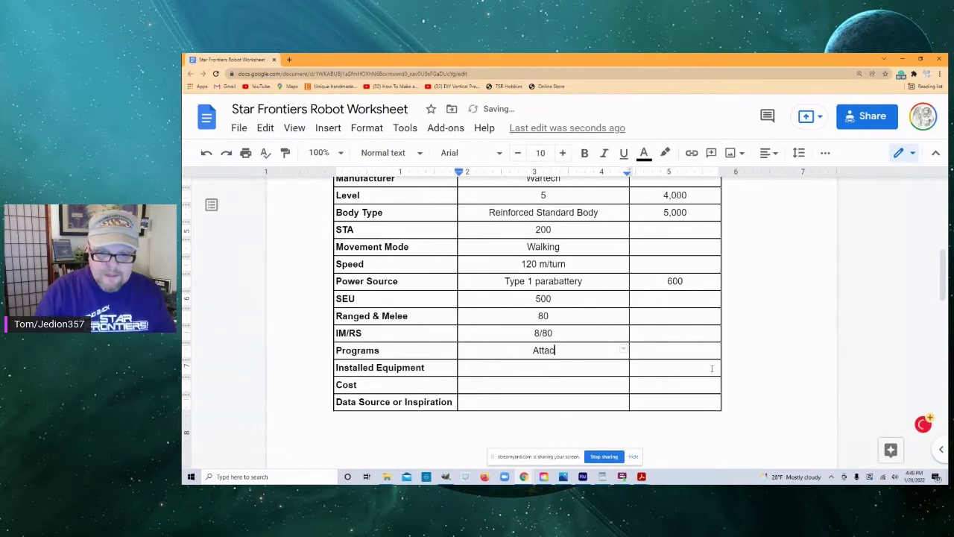
{"action": "type", "text": "/"}
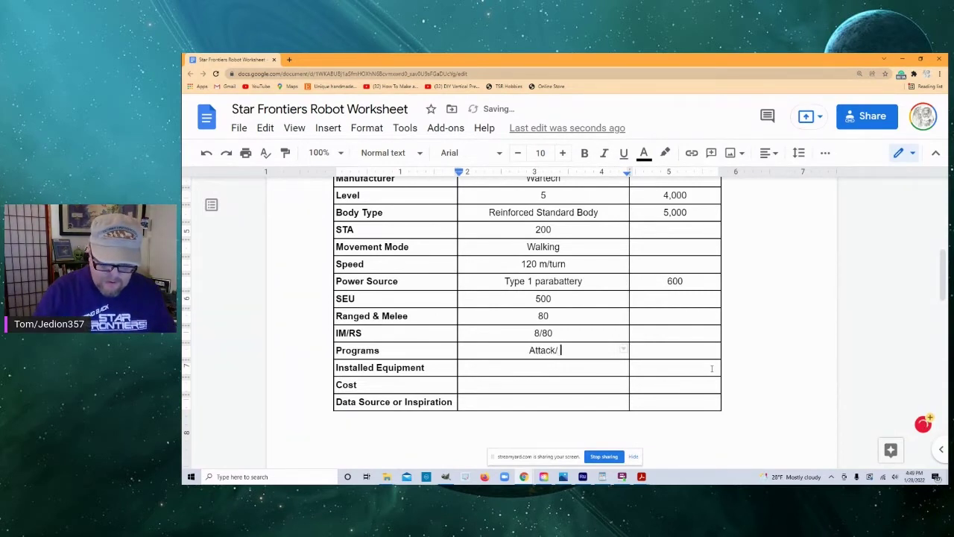
{"action": "type", "text": "De"}
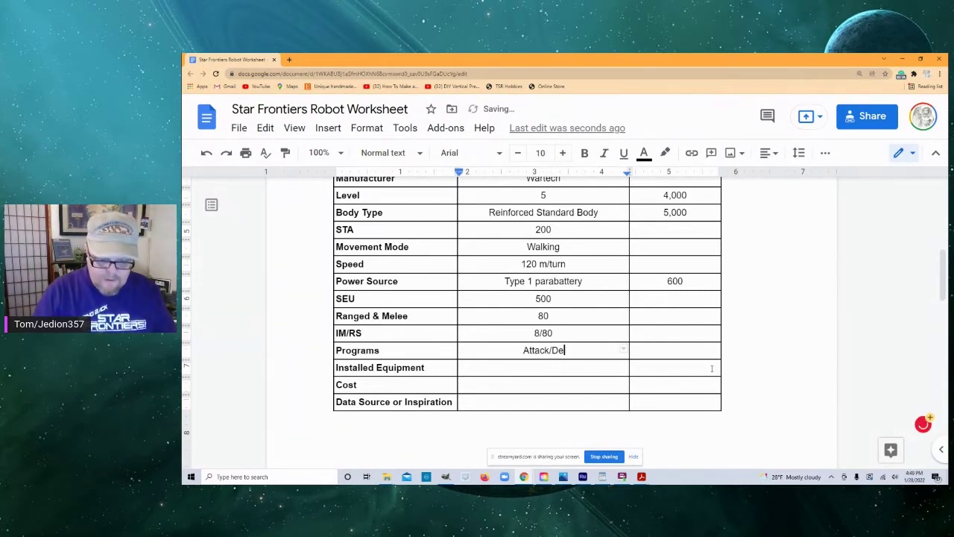
{"action": "type", "text": "fense, "}
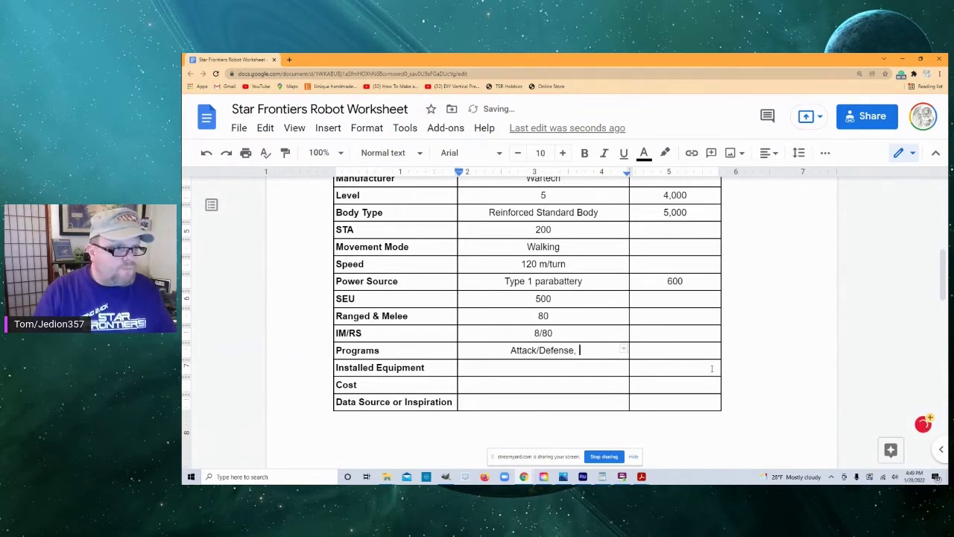
Step: Add Search & Destroy and Computer Link to the robot's Programs list
{"action": "type", "text": "Search"}
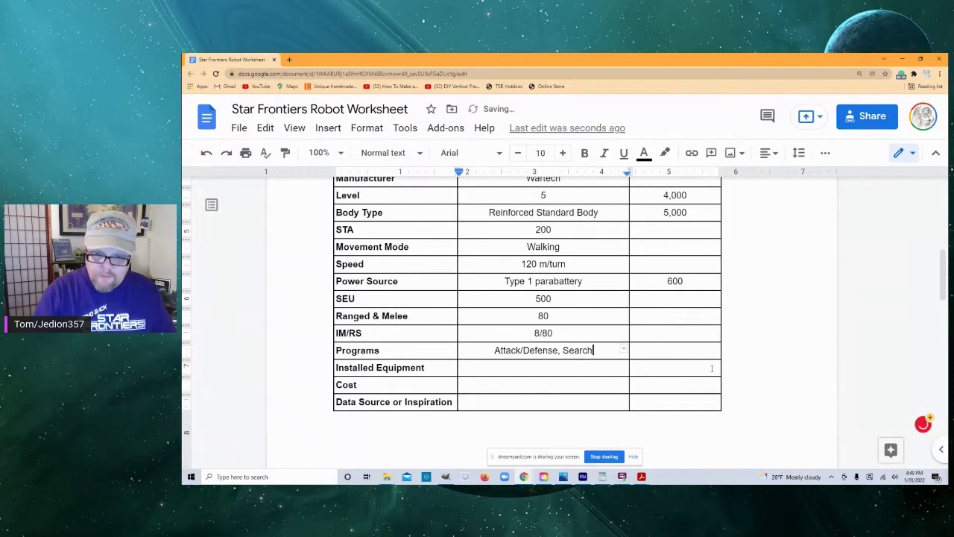
{"action": "type", "text": " & "}
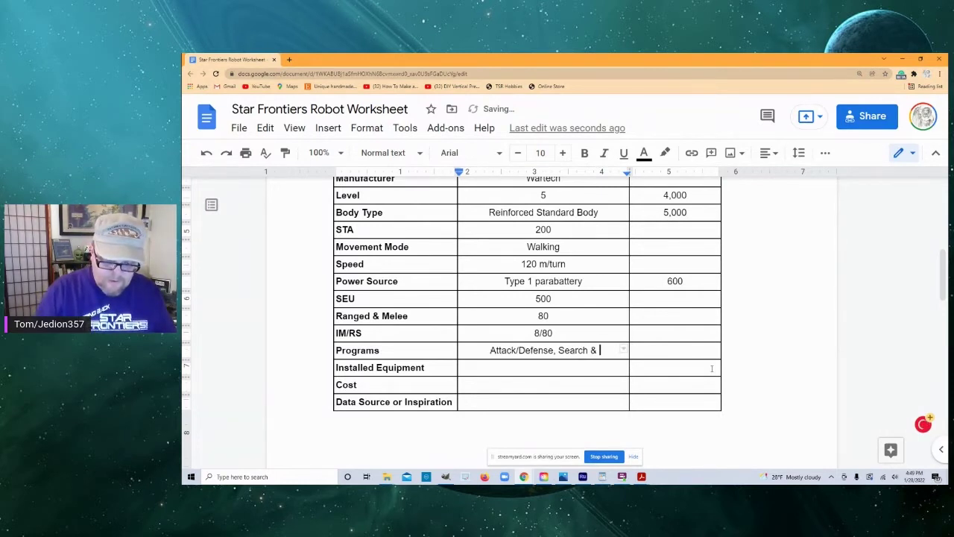
{"action": "type", "text": "Destroy"}
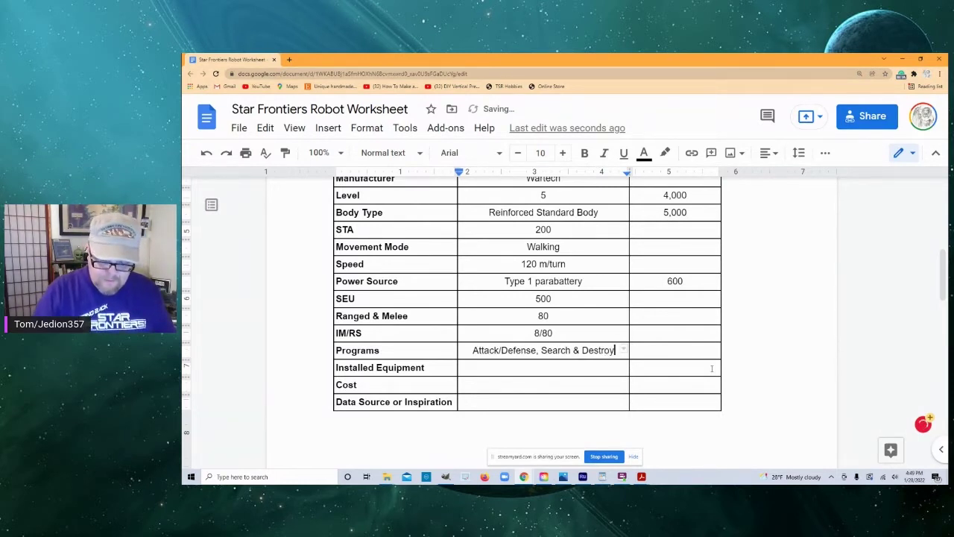
{"action": "type", "text": ", "}
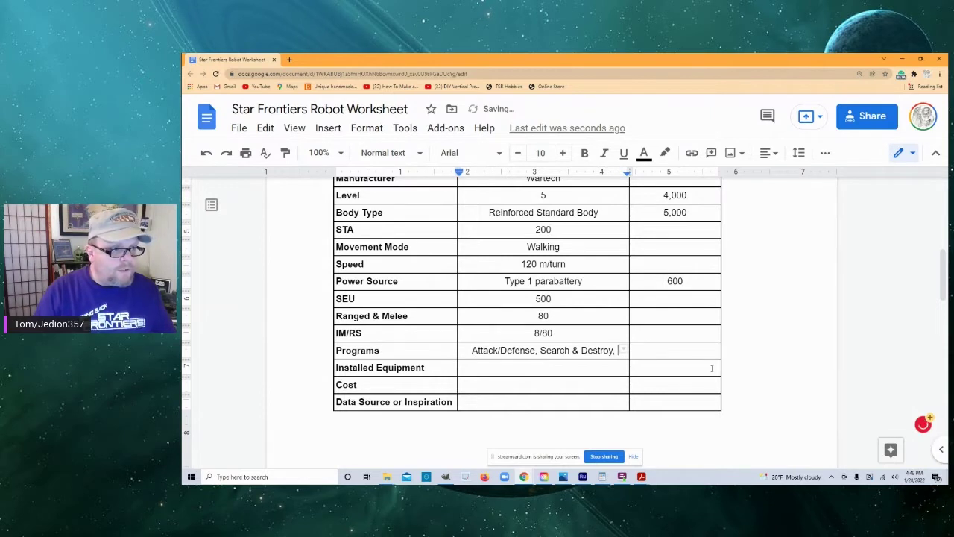
{"action": "type", "text": "Co"}
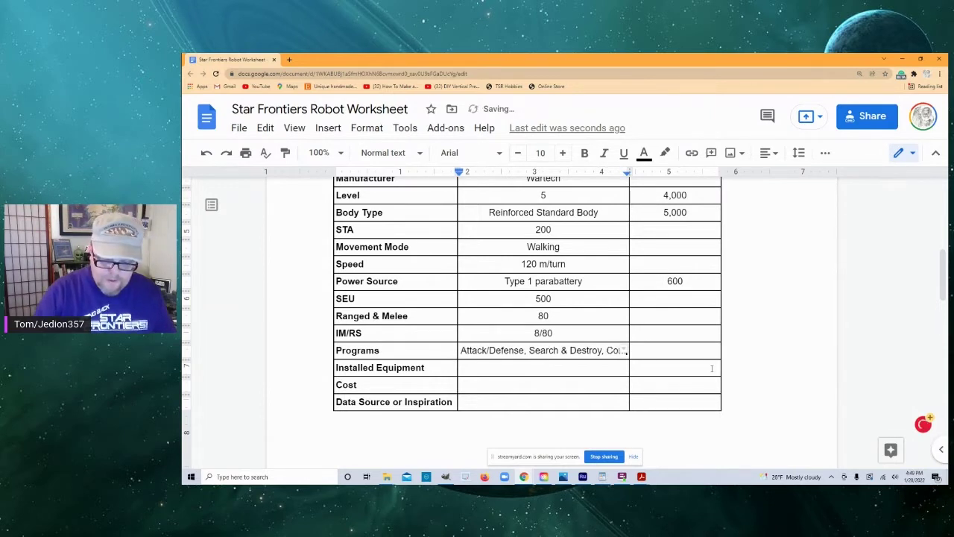
{"action": "type", "text": "mputer "}
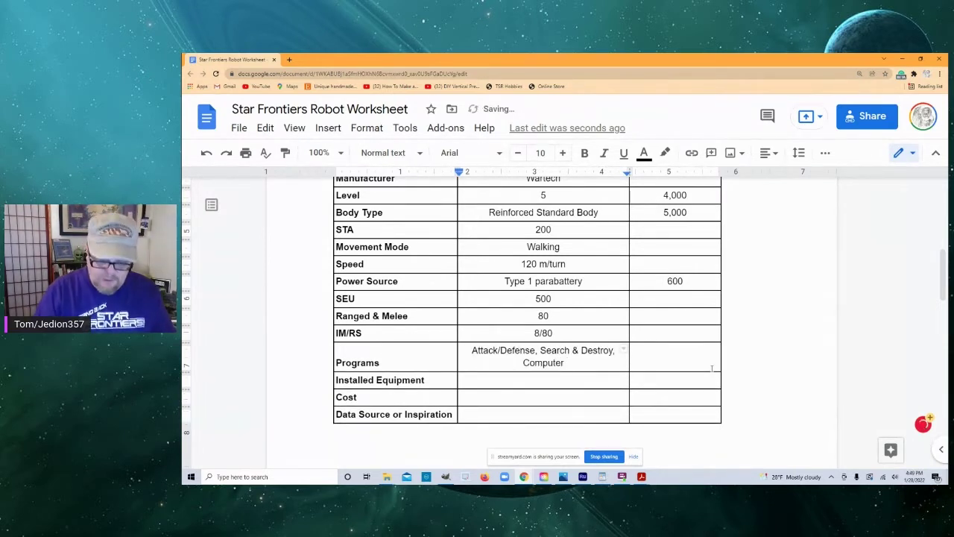
{"action": "type", "text": "L"}
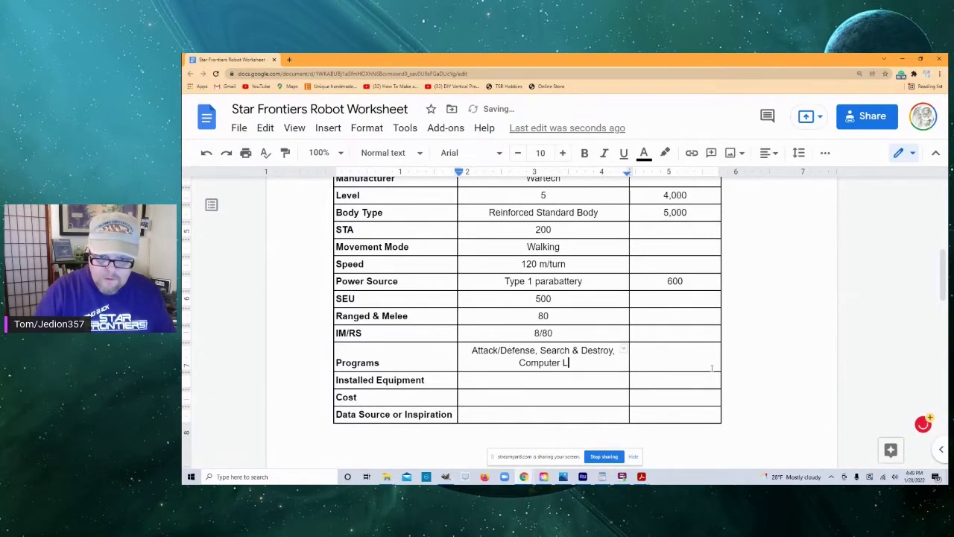
{"action": "type", "text": "ink "}
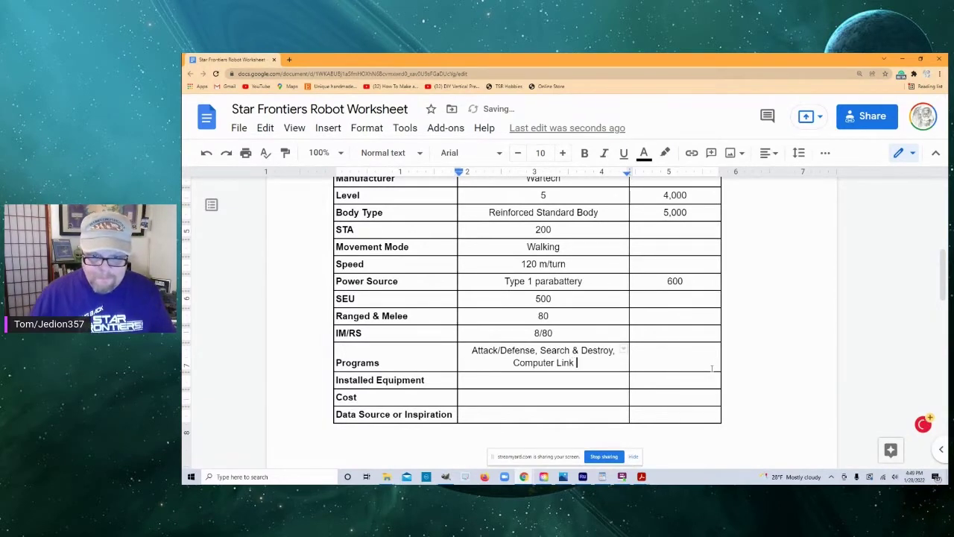
Step: Add Tactics Program and Security Lock to the robot's Programs list
{"action": "type", "text": ","}
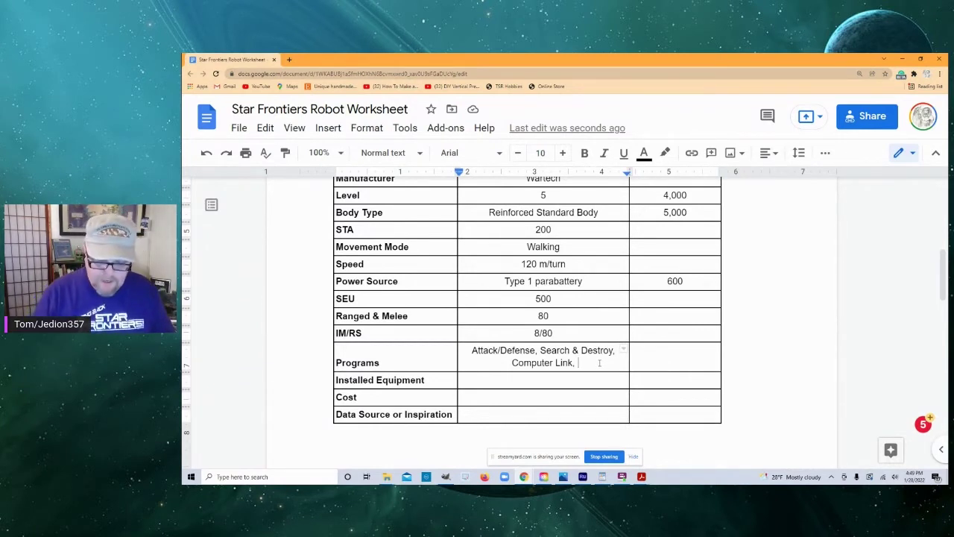
{"action": "type", "text": "Tactic"}
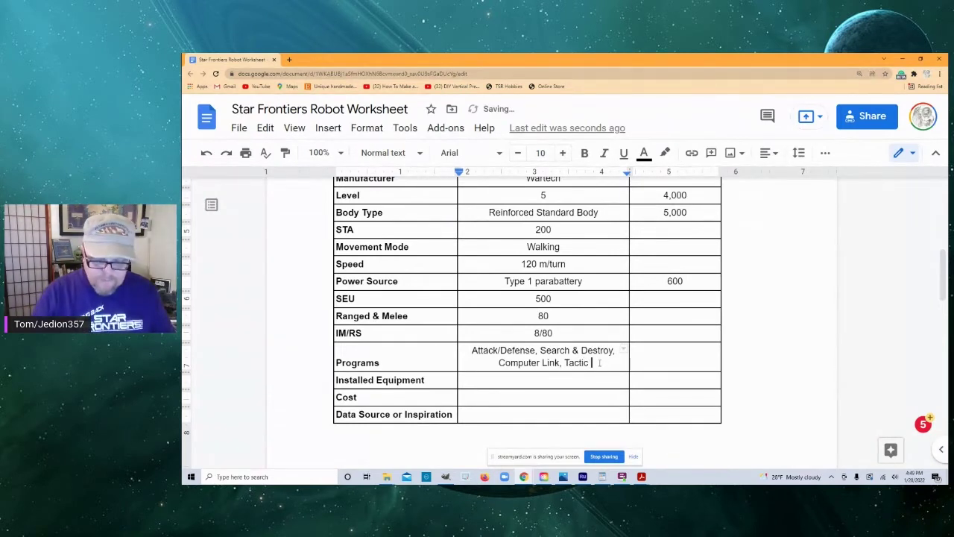
{"action": "key", "text": "BackSpace"}
{"action": "type", "text": "s"}
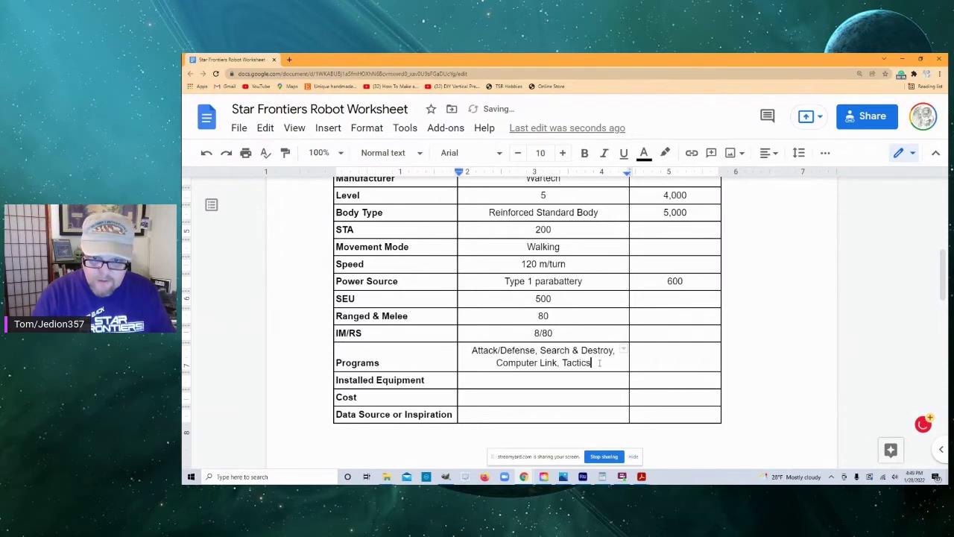
{"action": "type", "text": " Progr"}
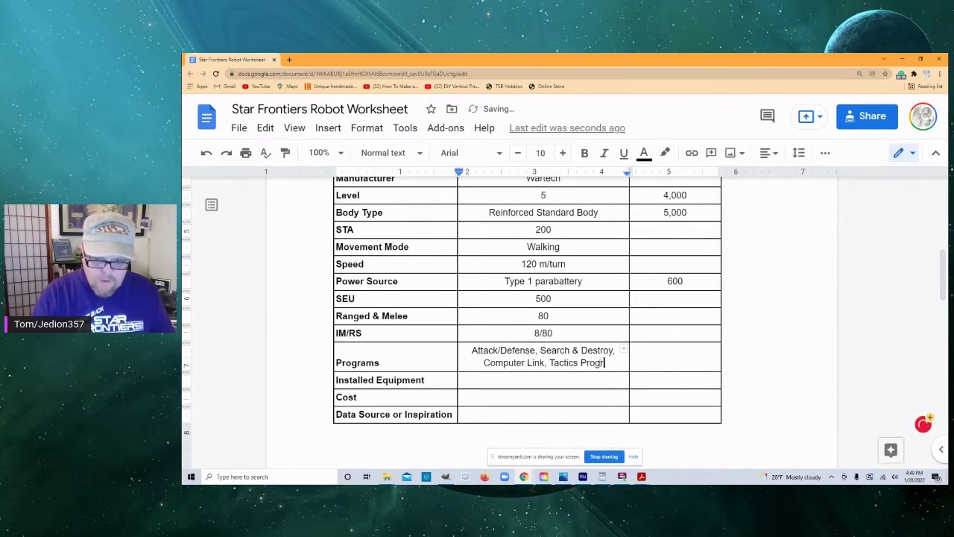
{"action": "type", "text": "am, "}
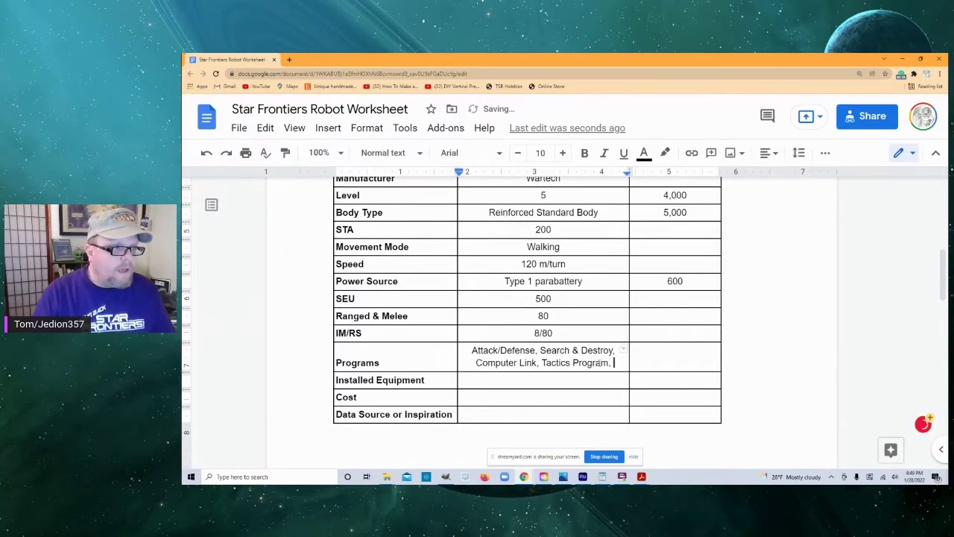
{"action": "type", "text": "Se"}
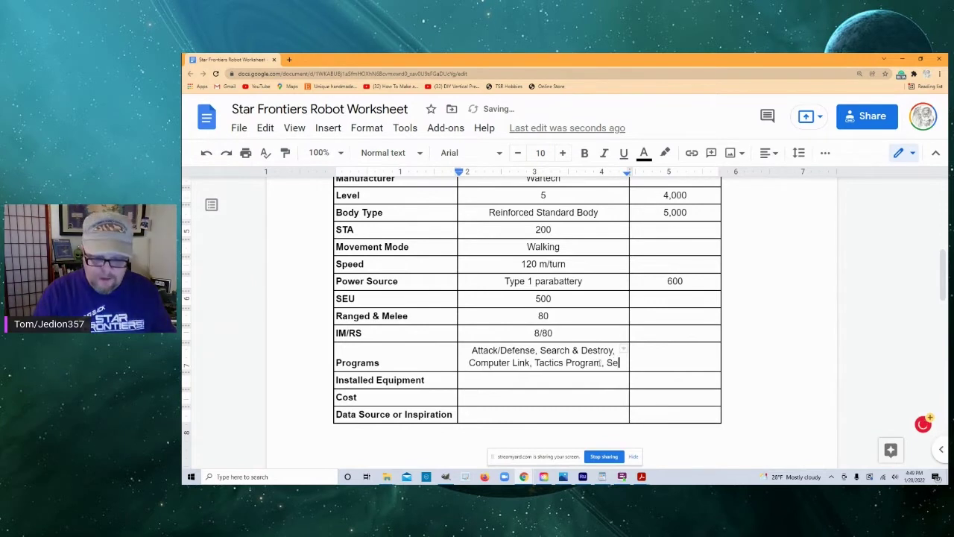
{"action": "type", "text": "curity Lock"}
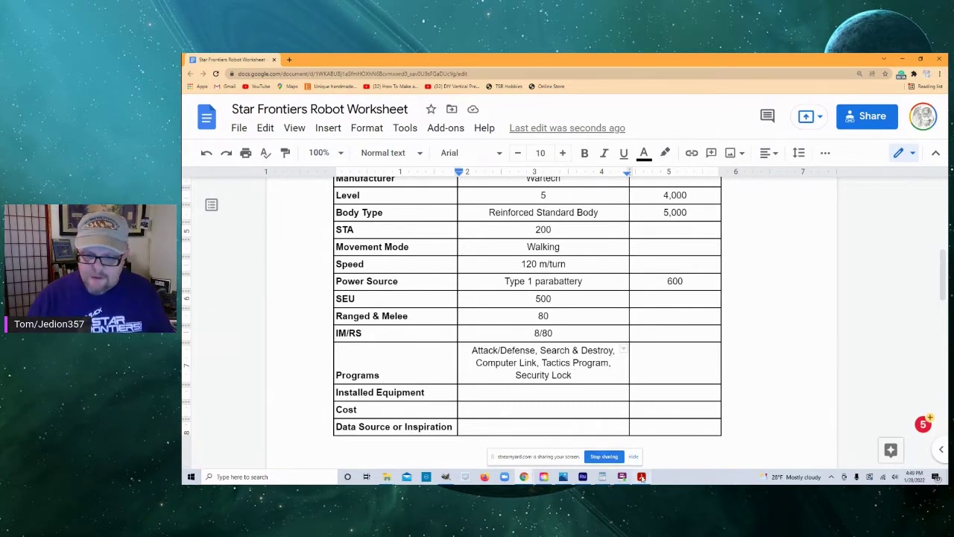
Step: Switch to the AlphaDawn Expanded Game Rules PDF in Adobe Acrobat and go to page 49 to consult the robot cost tables
{"action": "mouse_move", "coordinate": [642, 477]}
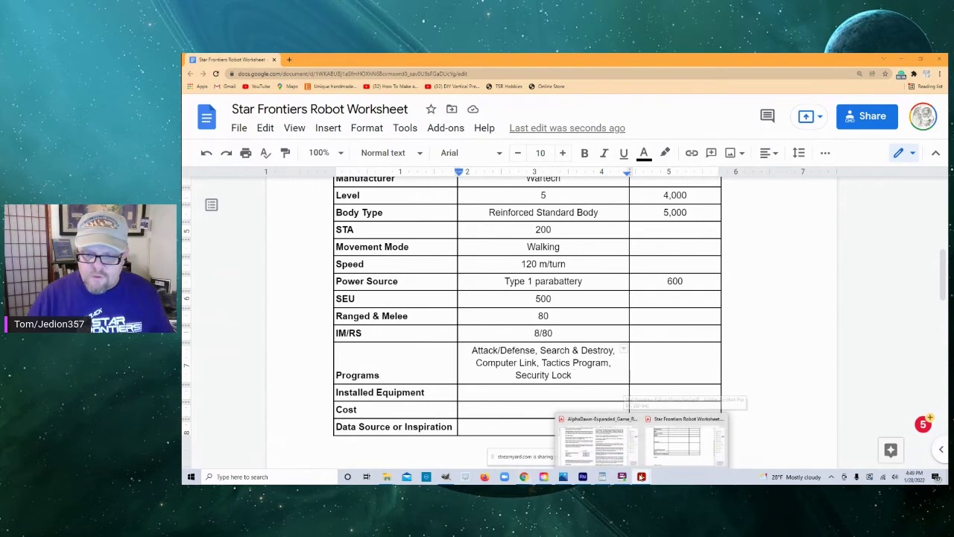
{"action": "left_click", "coordinate": [596, 442]}
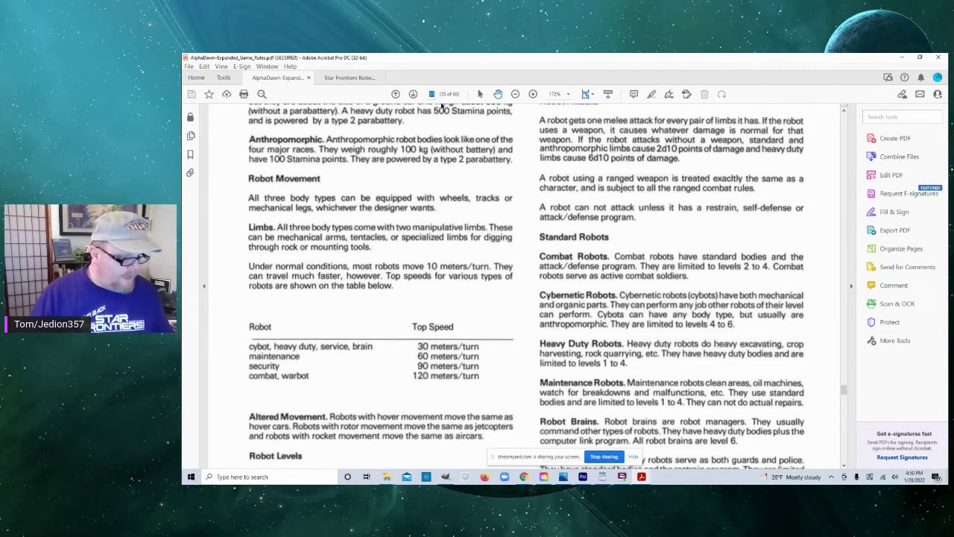
{"action": "type", "text": "49"}
{"action": "key", "text": "Return"}
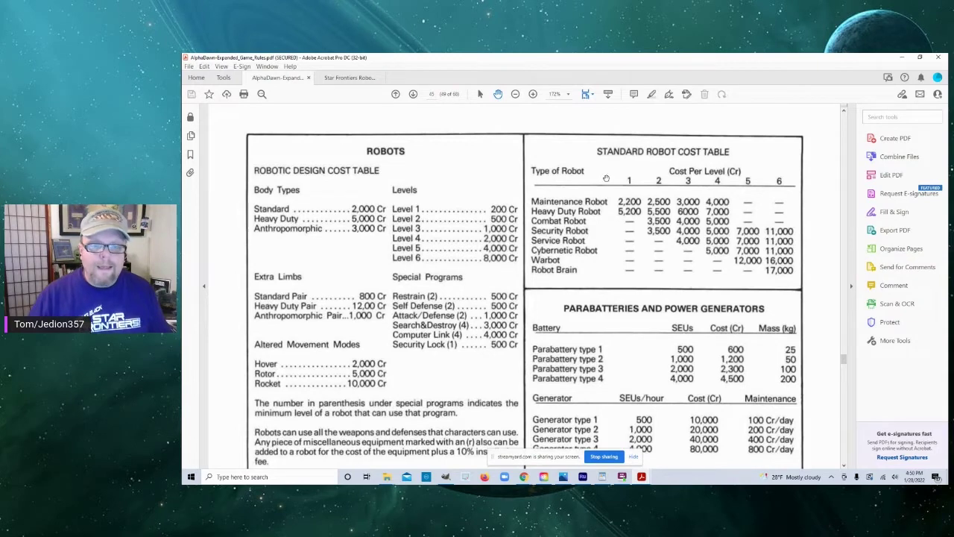
Step: Switch back to the Star Frontiers Robot Worksheet in Google Docs and enter 9000 as the cost of the Programs
{"action": "left_click", "coordinate": [902, 57]}
{"action": "left_click", "coordinate": [678, 353]}
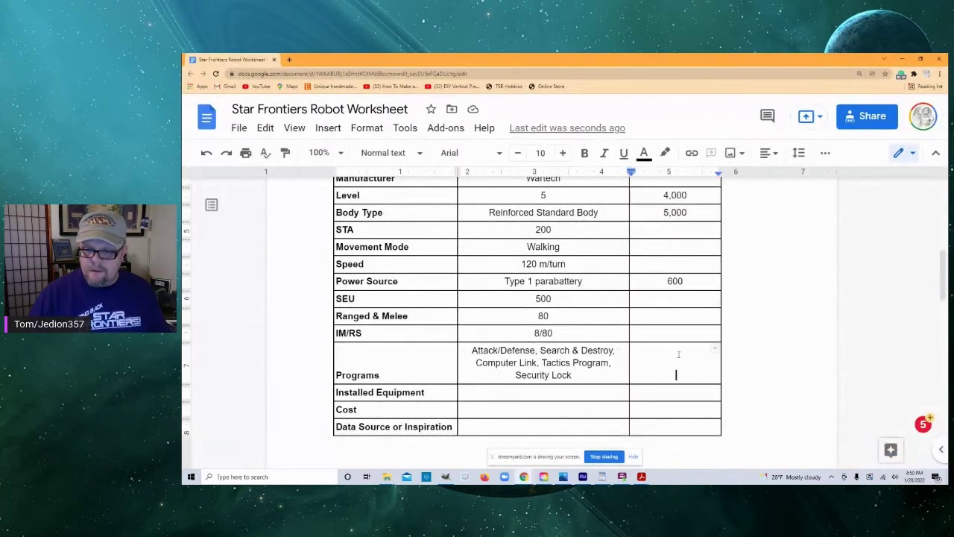
{"action": "type", "text": "9000"}
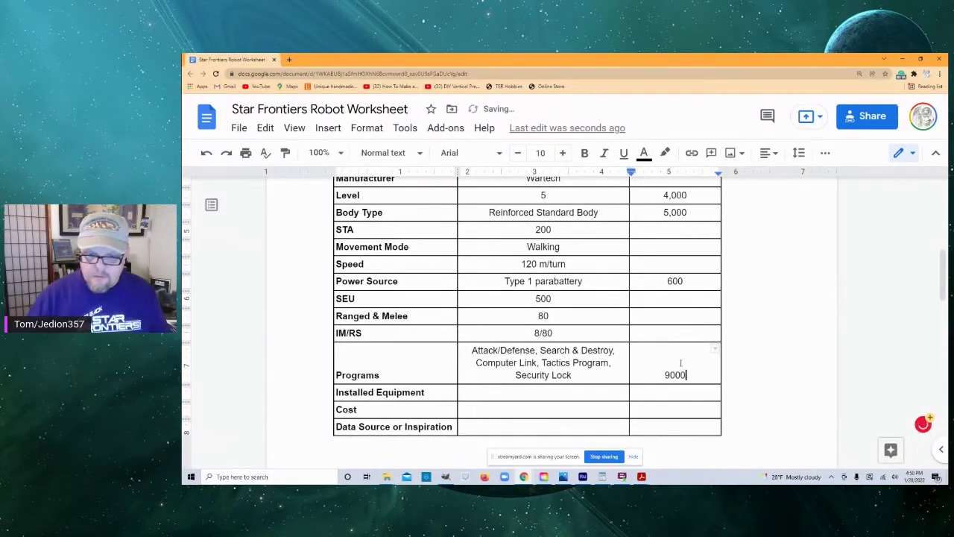
Step: Enter "IR Optice" as the first item in the robot's Installed Equipment list, followed by a comma
{"action": "left_click", "coordinate": [564, 394]}
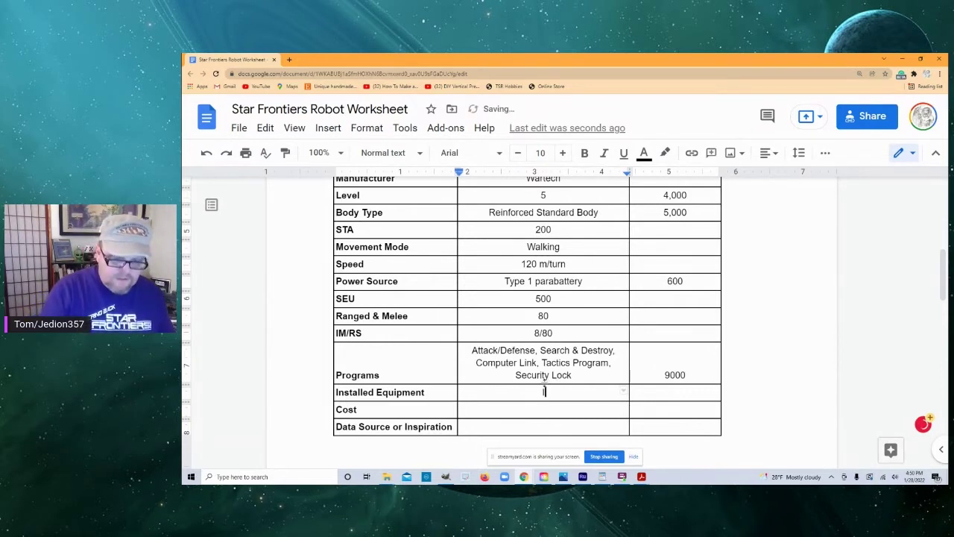
{"action": "type", "text": "IR o"}
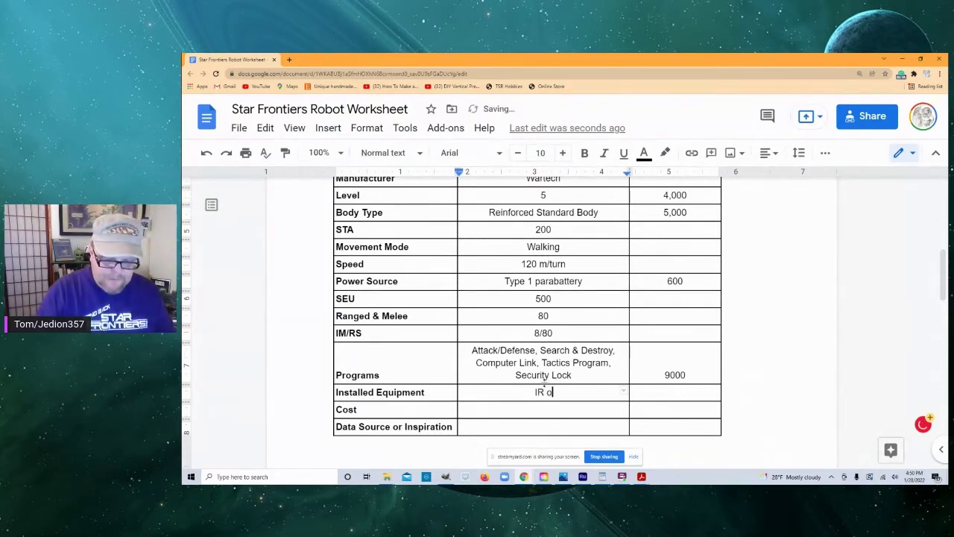
{"action": "key", "text": "BackSpace"}
{"action": "type", "text": "Optics"}
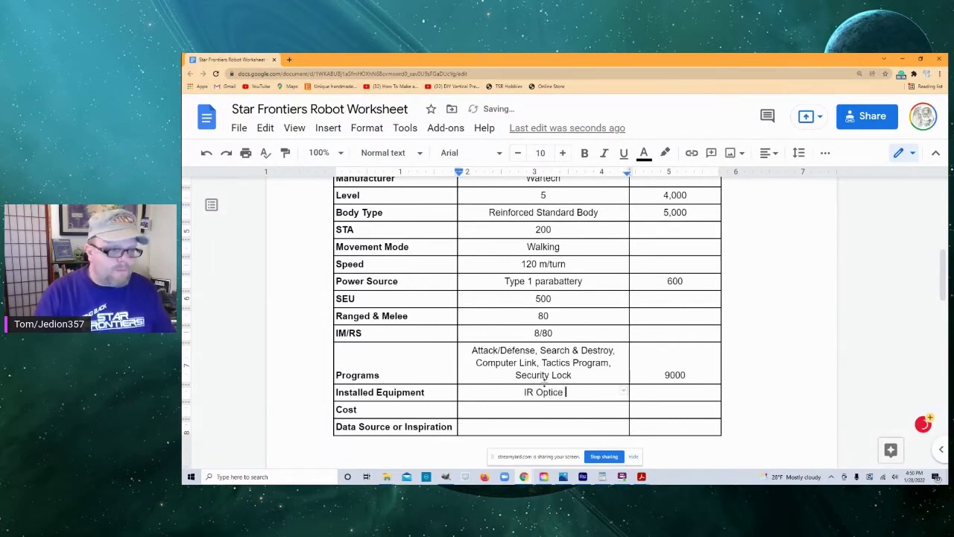
{"action": "key", "text": "BackSpace"}
{"action": "type", "text": ", "}
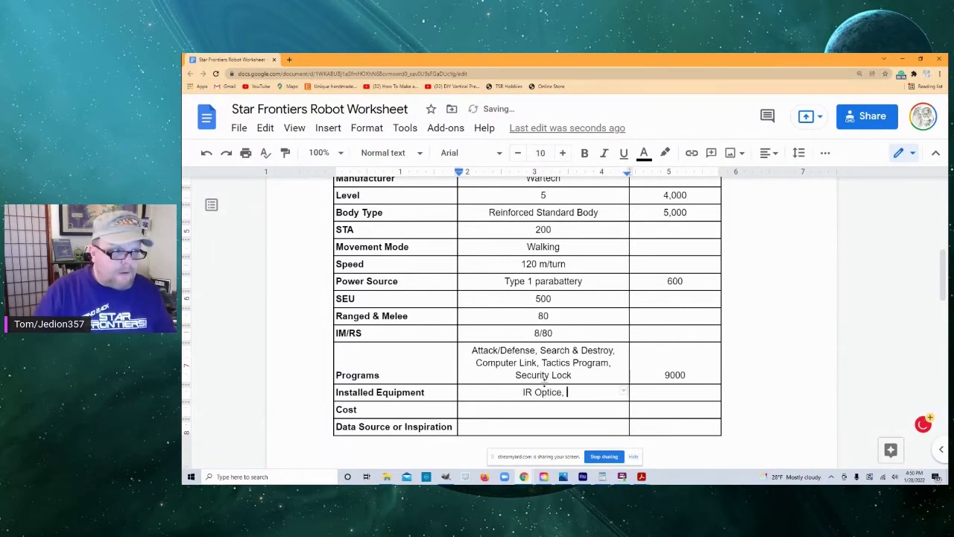
Step: Add "Albative Armor" to the robot's Installed Equipment list, followed by a comma
{"action": "type", "text": "Al"}
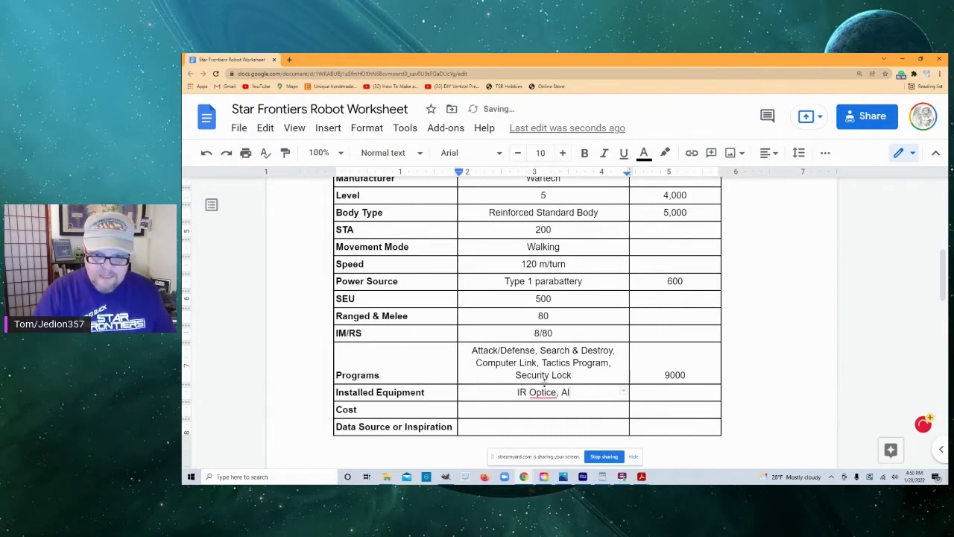
{"action": "type", "text": "bative "}
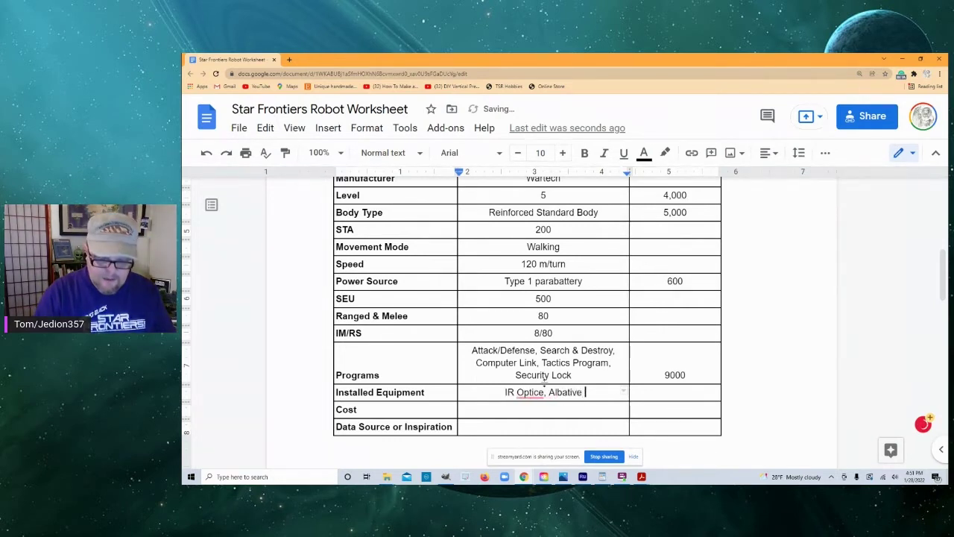
{"action": "type", "text": "Armor"}
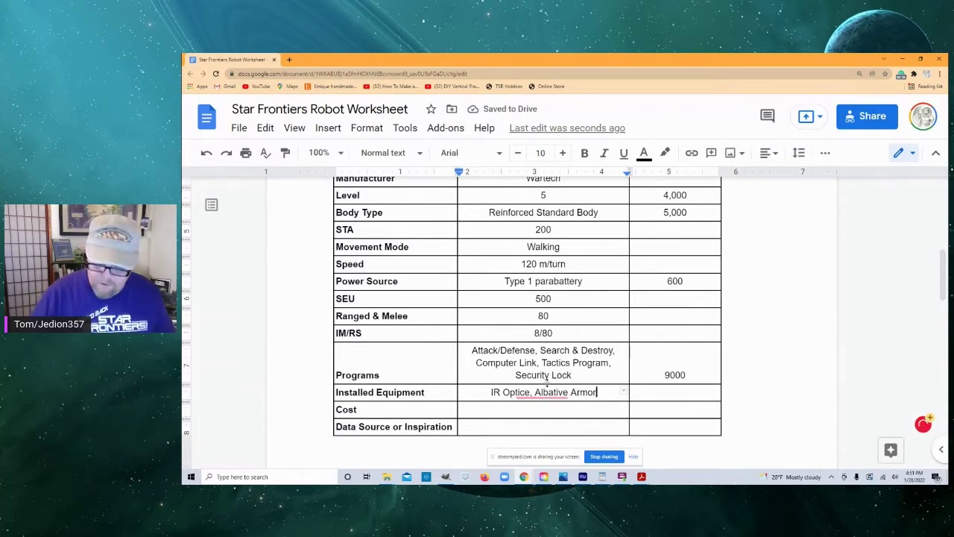
{"action": "type", "text": ","}
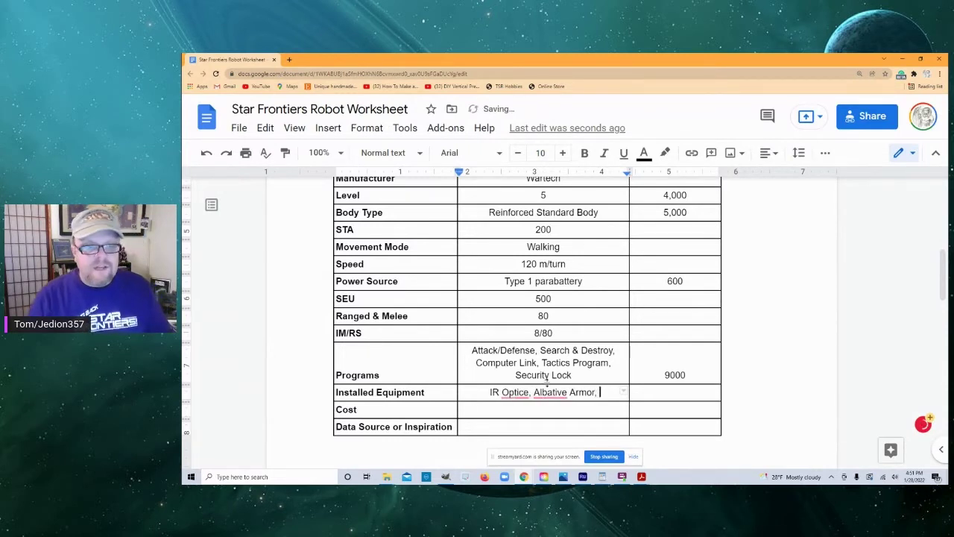